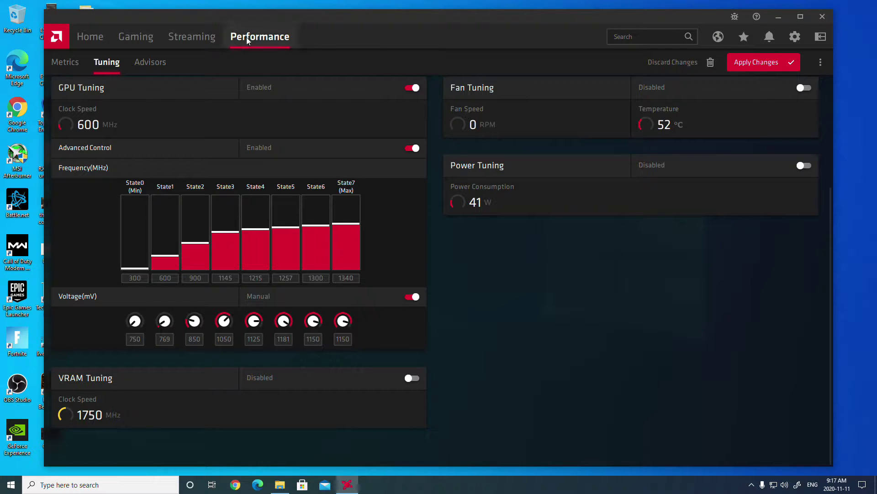
Set the State7 and State6 voltages to 1100 and 1090 mV
{"action": "scroll", "coordinate": [387, 182], "scroll_direction": "up", "scroll_amount": 3}
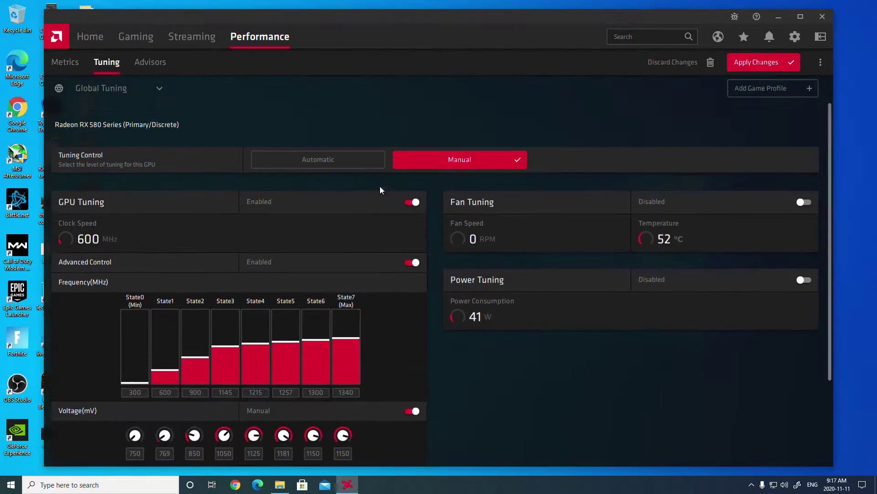
{"action": "scroll", "coordinate": [424, 175], "scroll_direction": "down", "scroll_amount": 3}
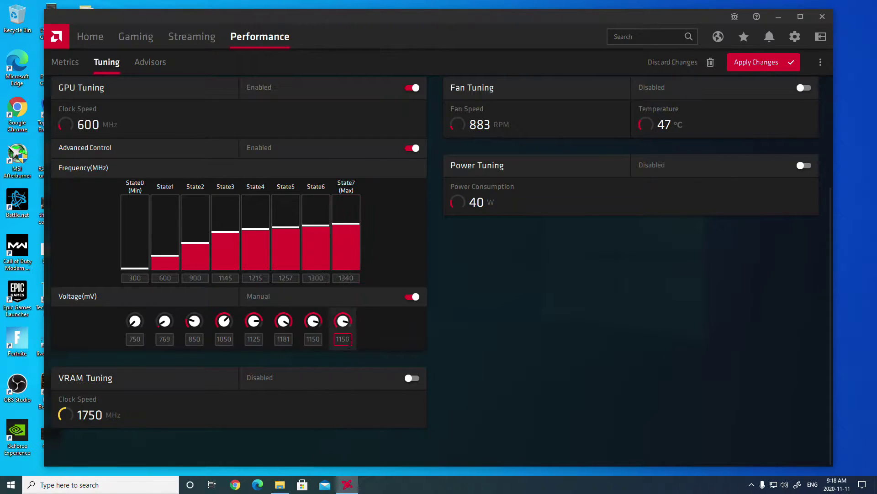
{"action": "double_click", "coordinate": [349, 338]}
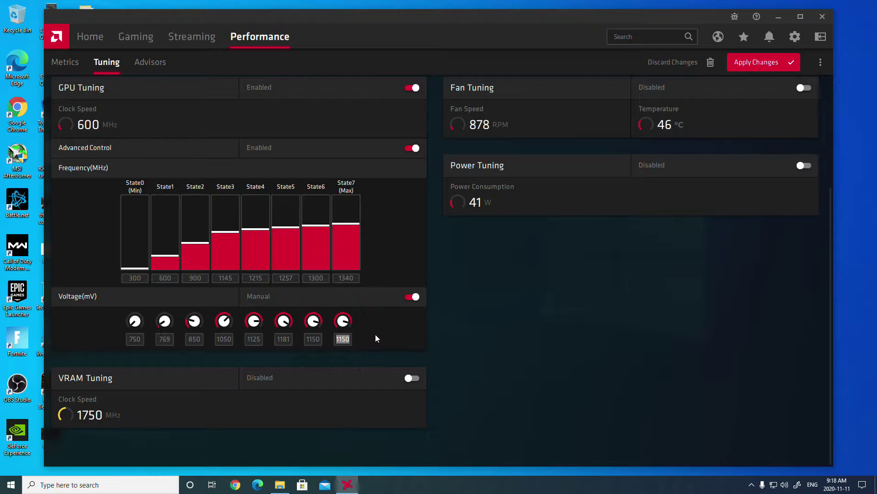
{"action": "left_click", "coordinate": [349, 339]}
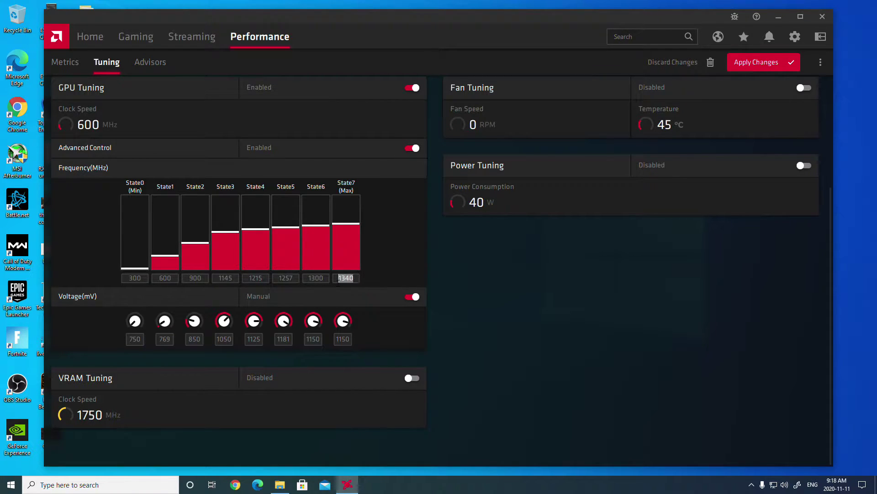
{"action": "left_click", "coordinate": [348, 339]}
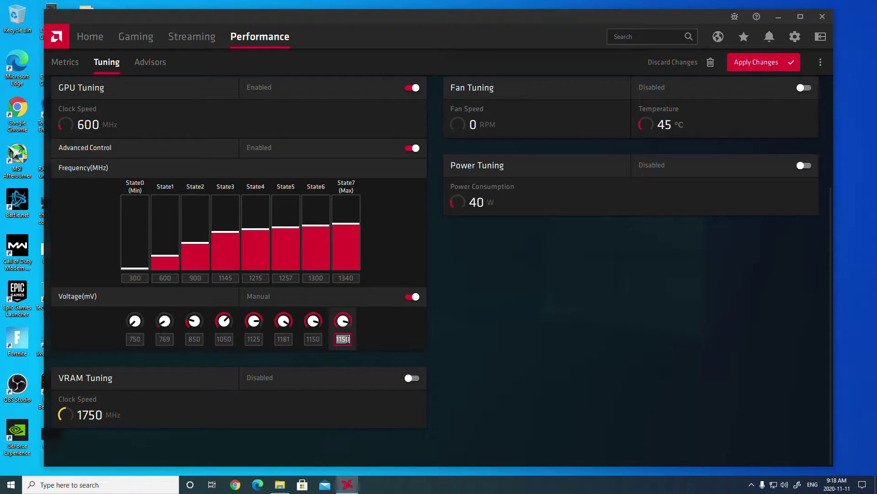
{"action": "type", "text": "1100"}
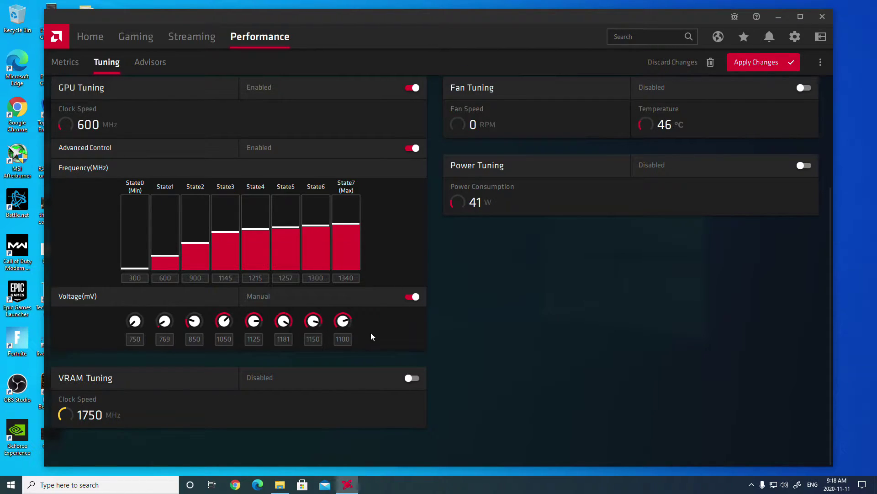
{"action": "double_click", "coordinate": [315, 339]}
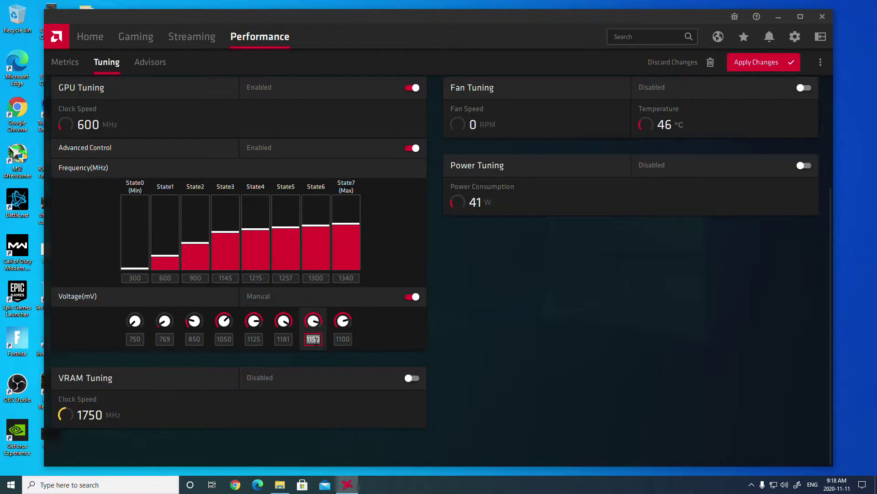
{"action": "type", "text": "1090"}
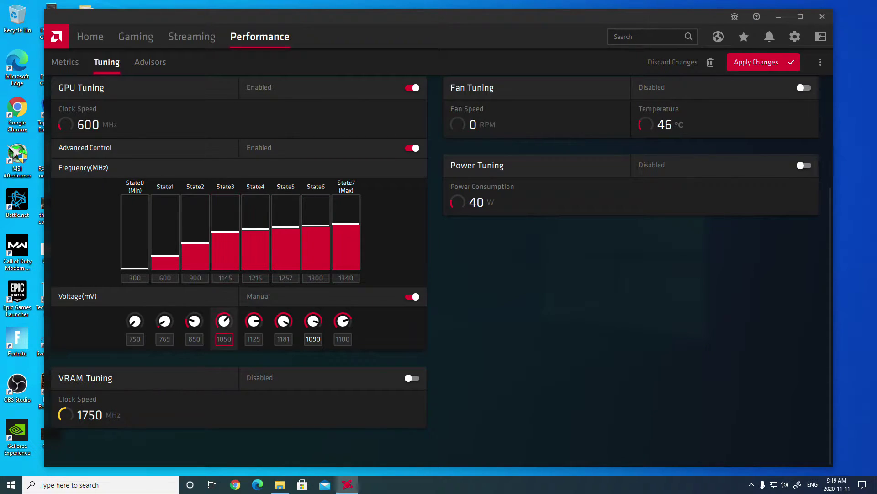
Set the State5, State4 and State3 voltages to 1080, 1070 and 1060 mV
{"action": "double_click", "coordinate": [290, 340]}
{"action": "type", "text": "1080"}
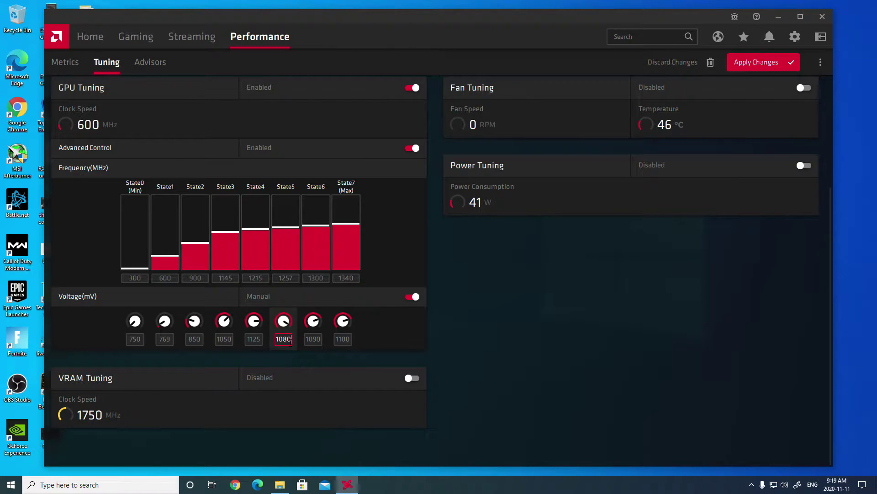
{"action": "key", "text": "shift+Tab"}
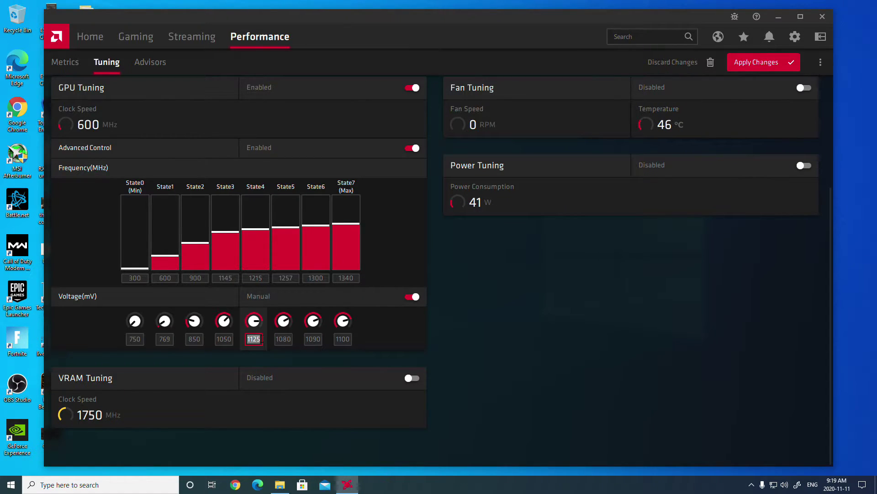
{"action": "type", "text": "1070"}
{"action": "double_click", "coordinate": [228, 338]}
{"action": "type", "text": "1060"}
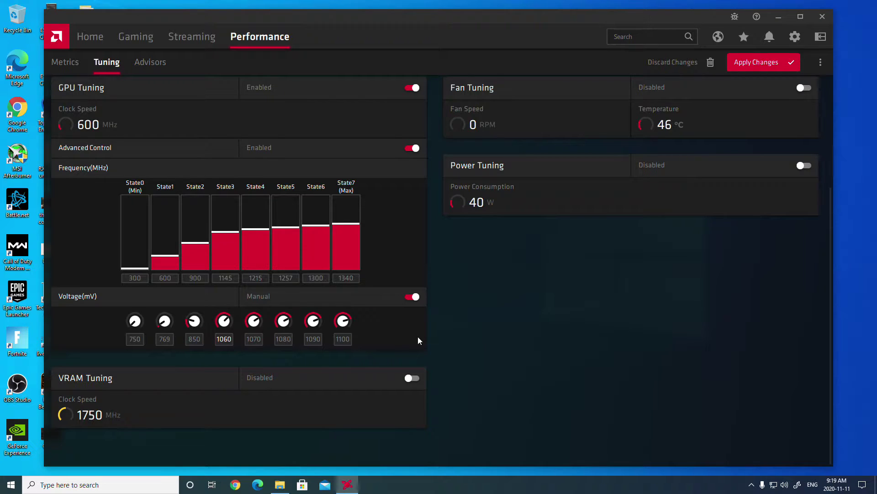
Check the new State7, State6 and State5 voltage values (1100, 1090, 1080 mV)
{"action": "left_click", "coordinate": [346, 343]}
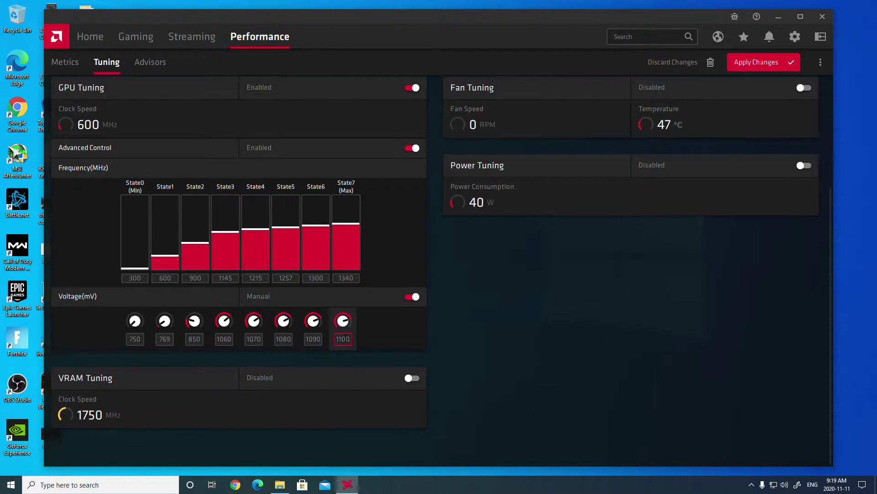
{"action": "left_click", "coordinate": [319, 335]}
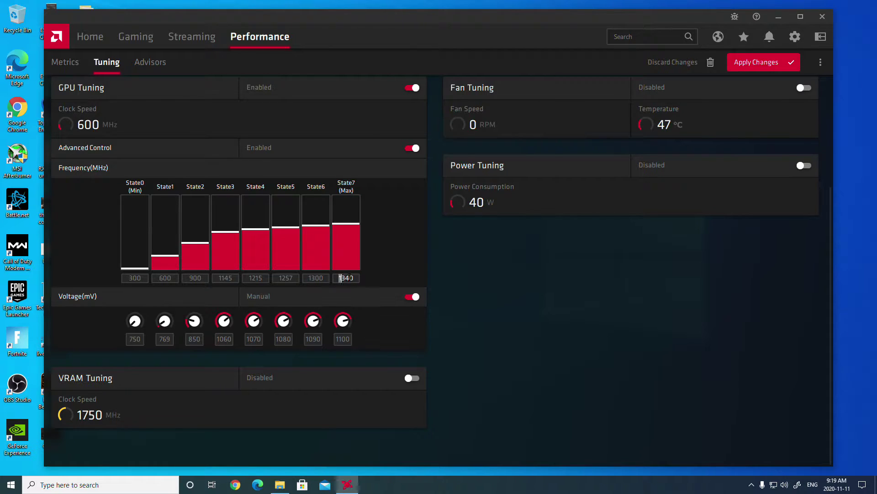
{"action": "left_click", "coordinate": [283, 338]}
{"action": "left_click", "coordinate": [291, 339]}
Confirm the State5 entry and apply the 1060–1100 mV voltage curve
{"action": "key", "text": "Return"}
{"action": "left_click", "coordinate": [760, 66]}
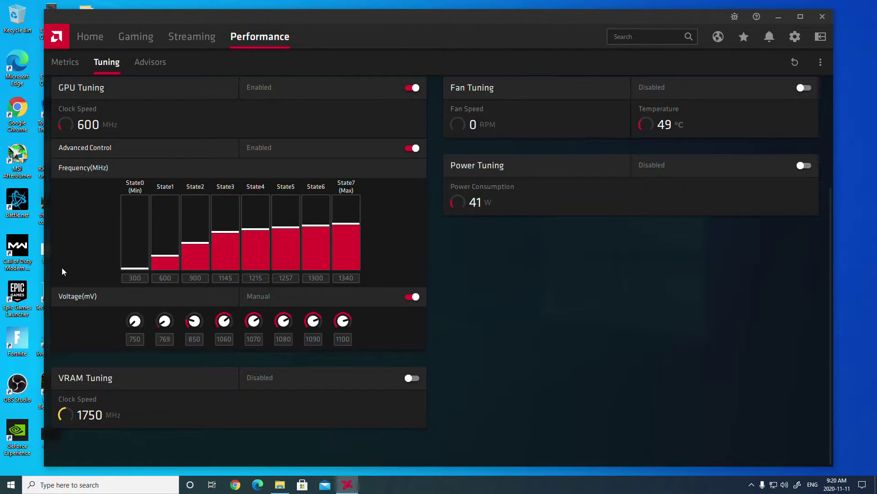
Drop the State7 voltage from 1100 to 1060 mV, keeping State7 at 1340 MHz
{"action": "left_click", "coordinate": [29, 247]}
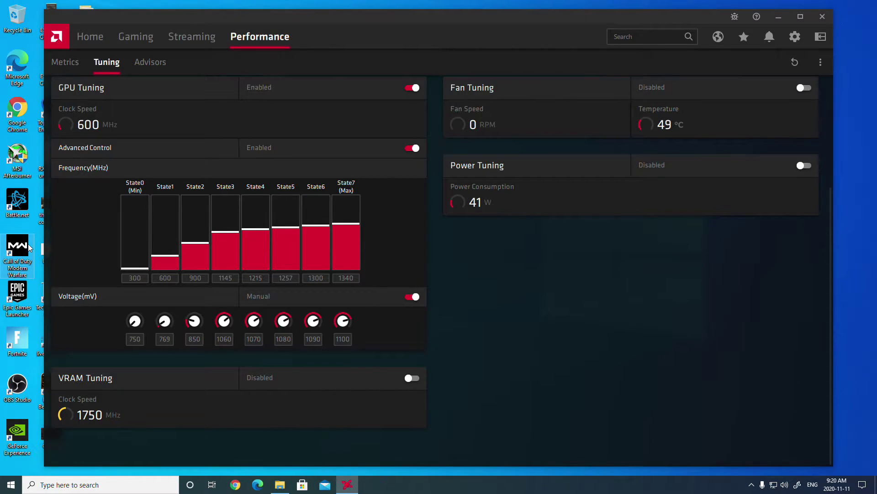
{"action": "left_click", "coordinate": [422, 265]}
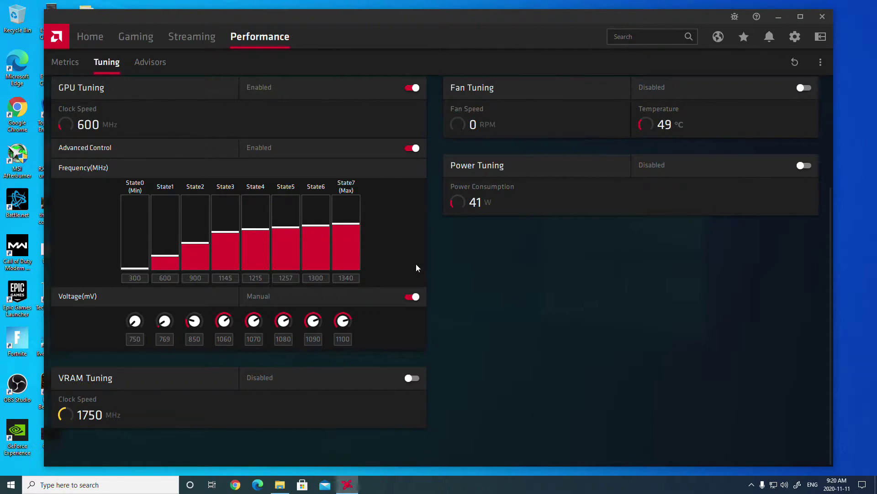
{"action": "double_click", "coordinate": [349, 345]}
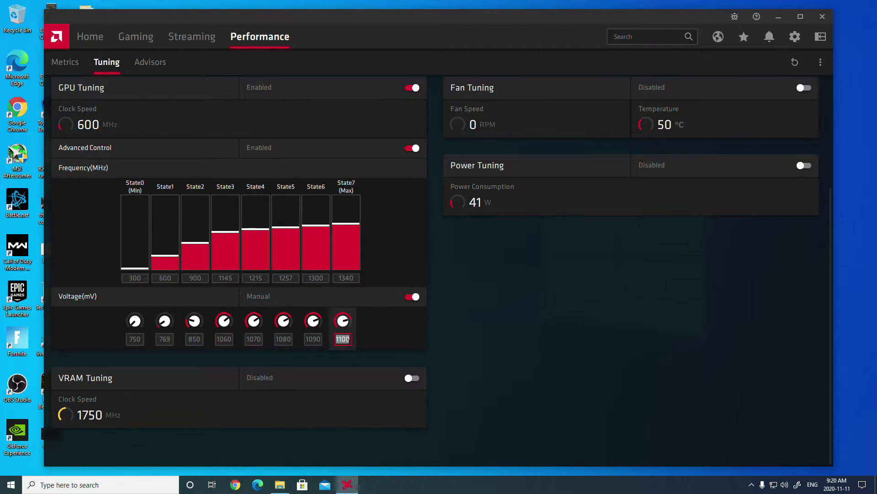
{"action": "type", "text": "1060"}
{"action": "key", "text": "Return"}
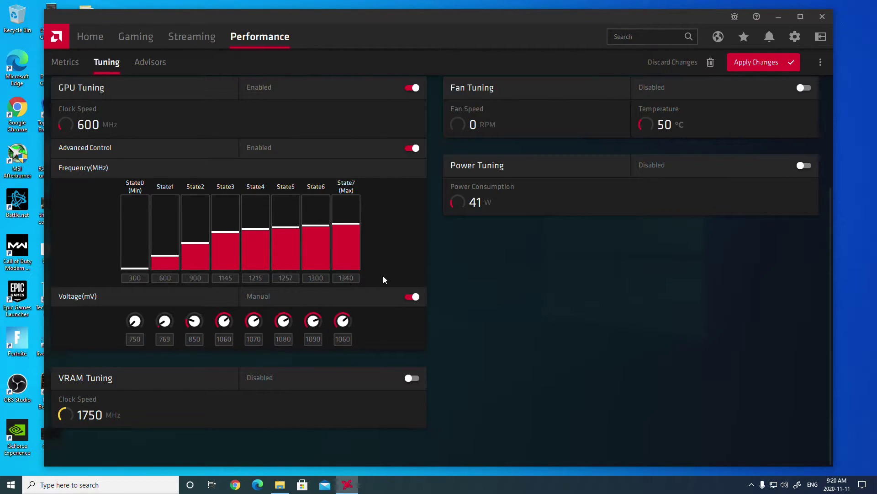
{"action": "double_click", "coordinate": [319, 338]}
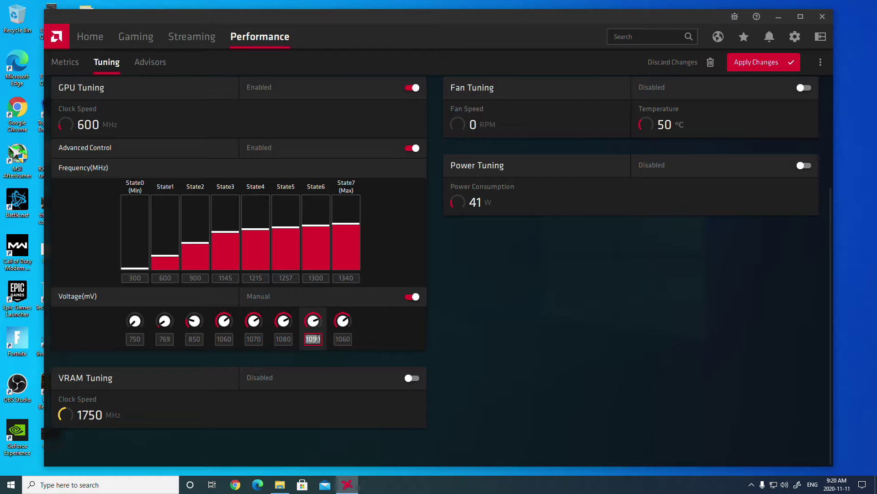
{"action": "double_click", "coordinate": [347, 278]}
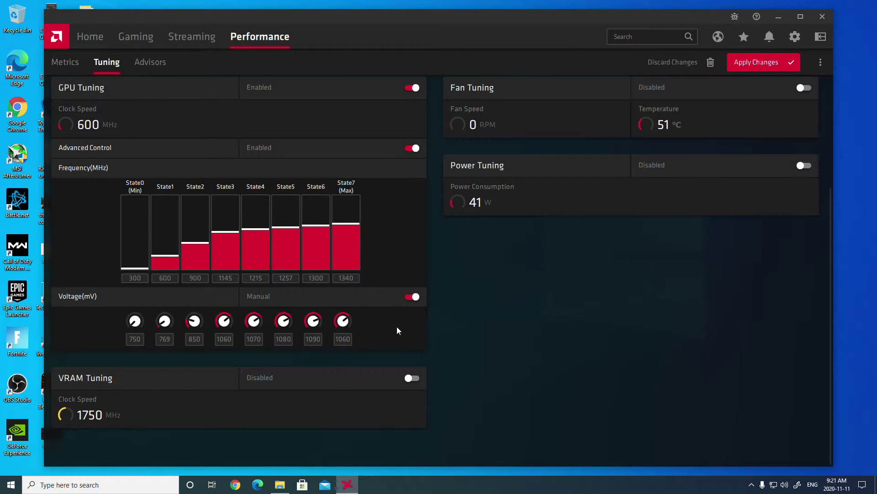
Set the State6 voltage to 1050 mV
{"action": "left_click", "coordinate": [343, 339]}
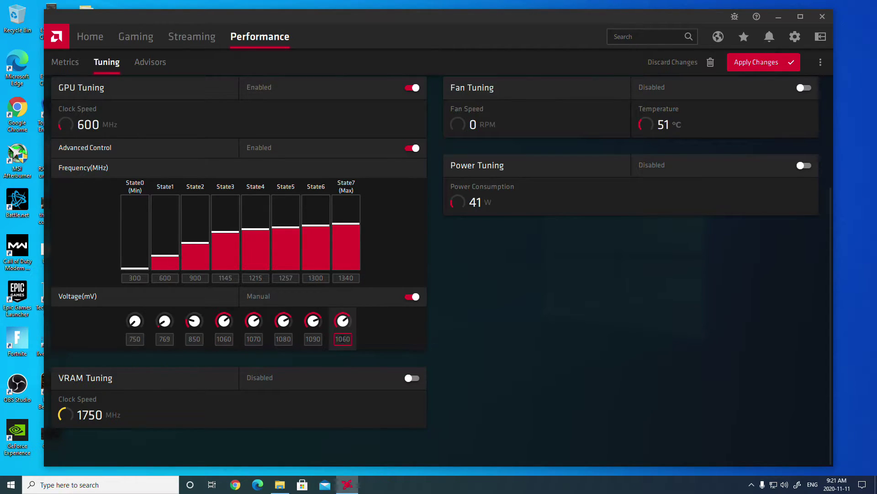
{"action": "type", "text": "1050"}
{"action": "key", "text": "Return"}
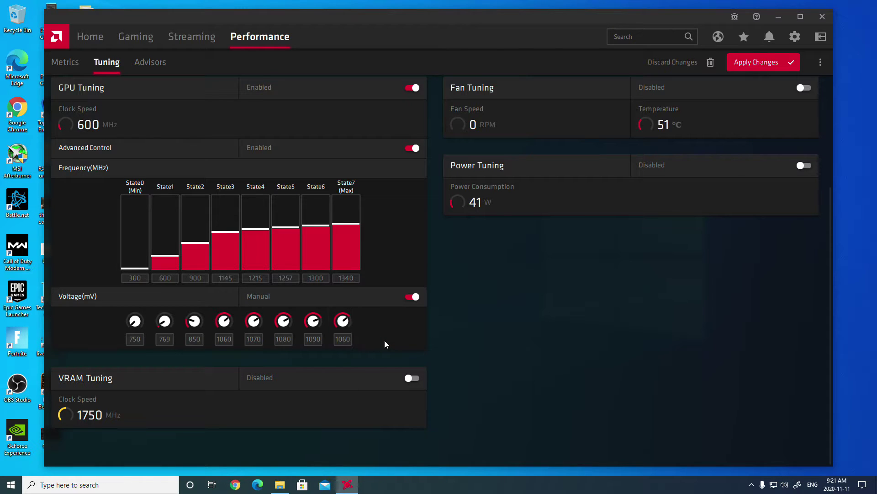
{"action": "left_click", "coordinate": [321, 342]}
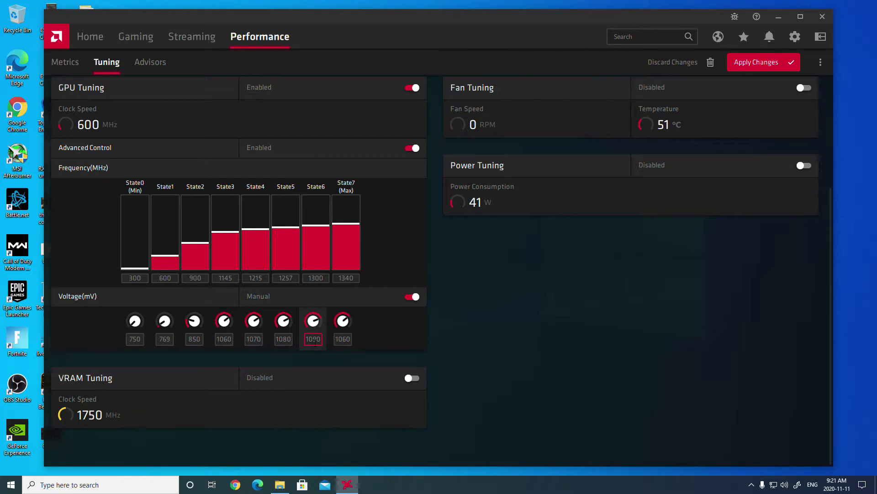
{"action": "double_click", "coordinate": [316, 341]}
{"action": "type", "text": "1050"}
Set the State5, State4 and State3 voltages to 1040, 1030 and 1020 mV
{"action": "left_click", "coordinate": [287, 342]}
{"action": "double_click", "coordinate": [288, 342]}
{"action": "type", "text": "10400"}
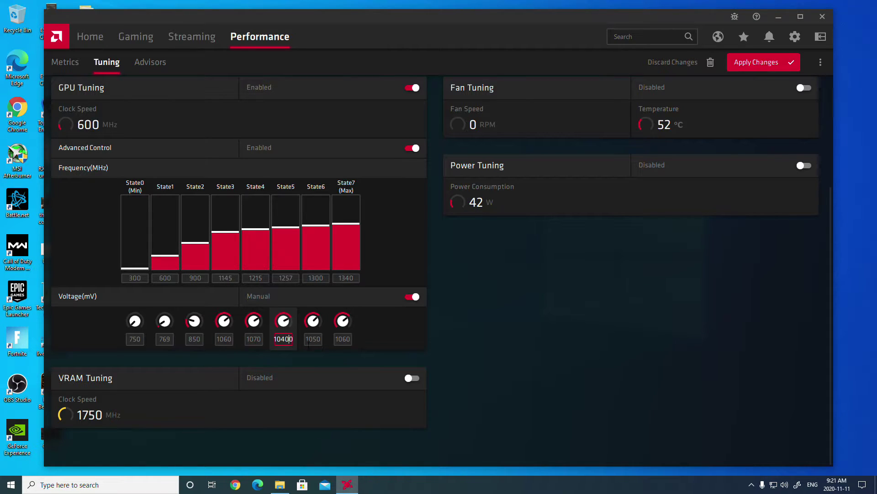
{"action": "key", "text": "BackSpace"}
{"action": "key", "text": "BackSpace"}
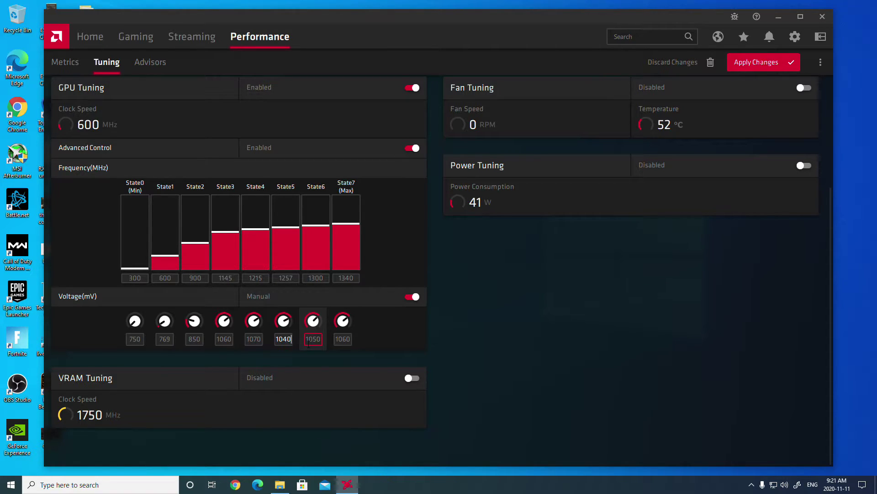
{"action": "type", "text": "0"}
{"action": "left_click", "coordinate": [254, 339]}
{"action": "double_click", "coordinate": [254, 339]}
{"action": "type", "text": "1030"}
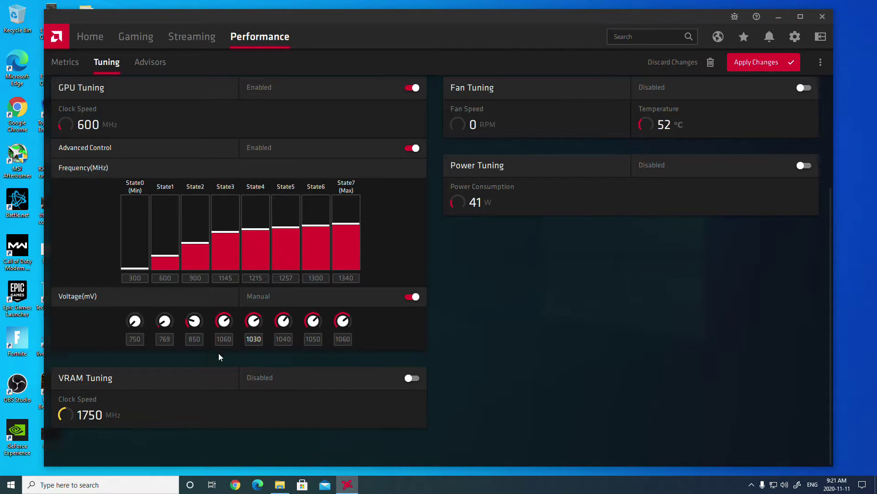
{"action": "left_click", "coordinate": [224, 339]}
{"action": "double_click", "coordinate": [224, 339]}
{"action": "type", "text": "1020"}
Apply the lowered 1020–1060 mV voltage curve
{"action": "left_click", "coordinate": [761, 62]}
{"action": "scroll", "coordinate": [444, 349], "scroll_direction": "up", "scroll_amount": 3}
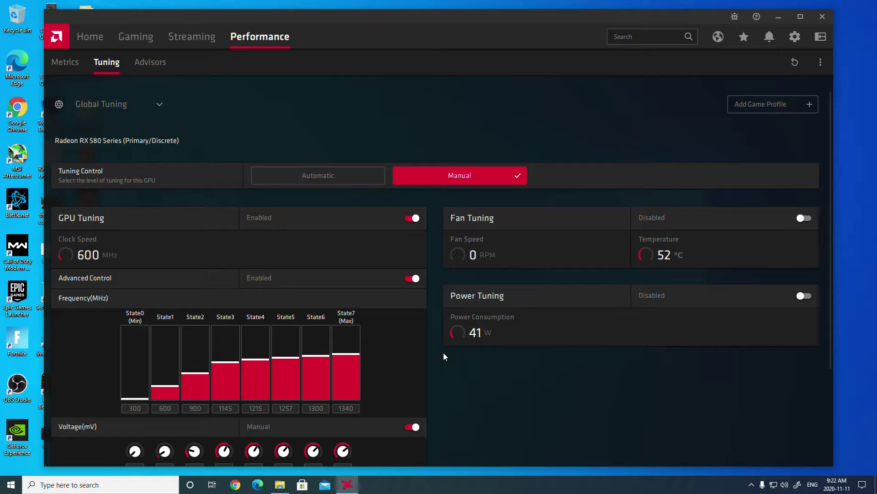
{"action": "scroll", "coordinate": [443, 353], "scroll_direction": "down", "scroll_amount": 2}
{"action": "scroll", "coordinate": [453, 321], "scroll_direction": "up", "scroll_amount": 2}
Add a game profile for Call Of Duty Modern Warfare and keep it selected
{"action": "left_click", "coordinate": [792, 102]}
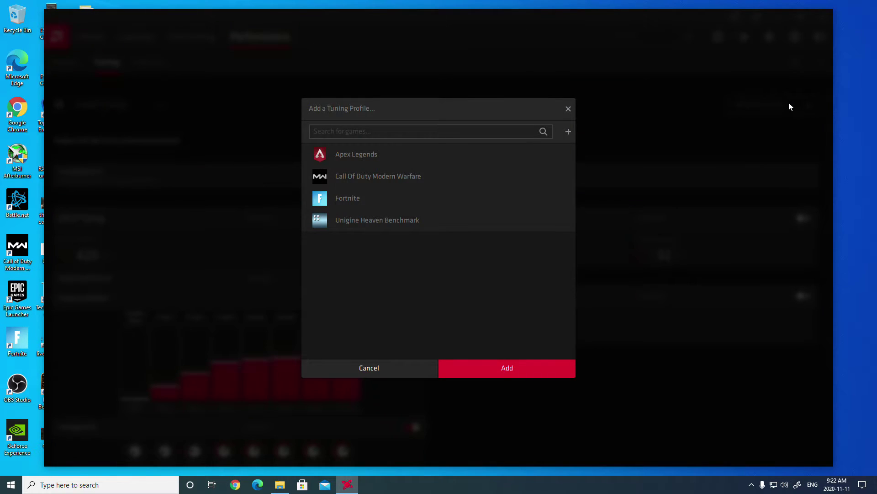
{"action": "left_click", "coordinate": [568, 108]}
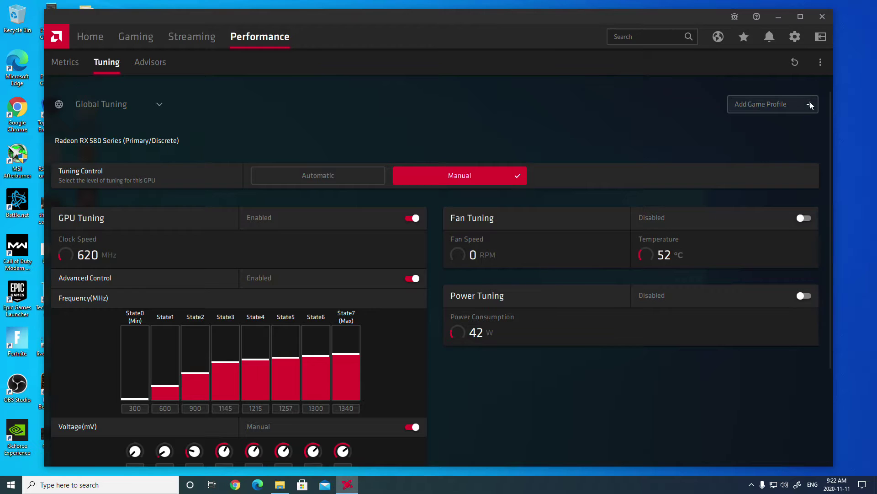
{"action": "left_click", "coordinate": [809, 104]}
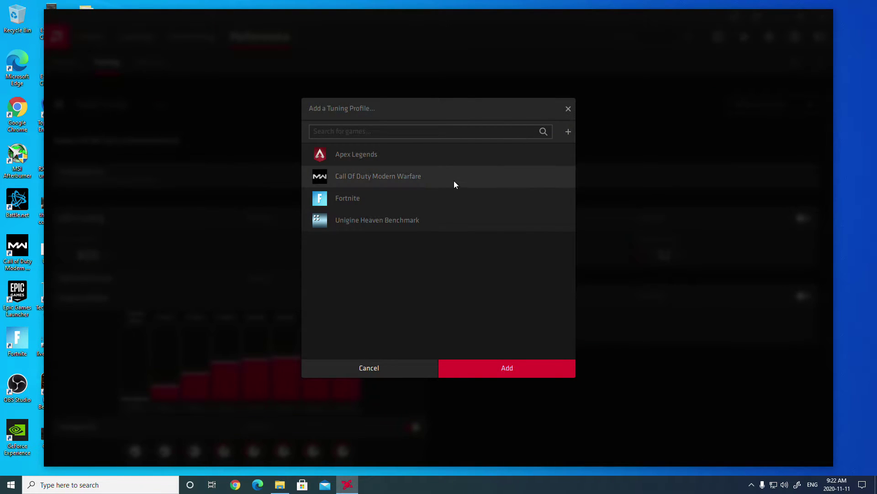
{"action": "left_click", "coordinate": [468, 179]}
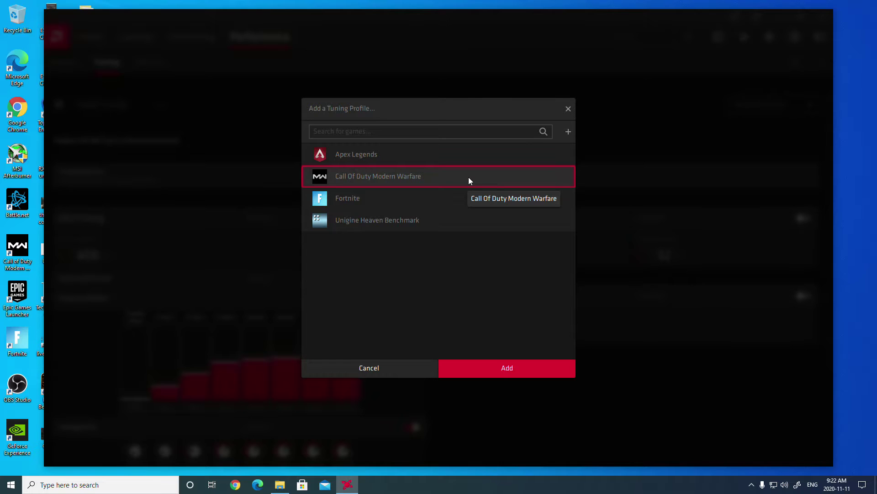
{"action": "left_click", "coordinate": [545, 372]}
{"action": "scroll", "coordinate": [480, 357], "scroll_direction": "down", "scroll_amount": 2}
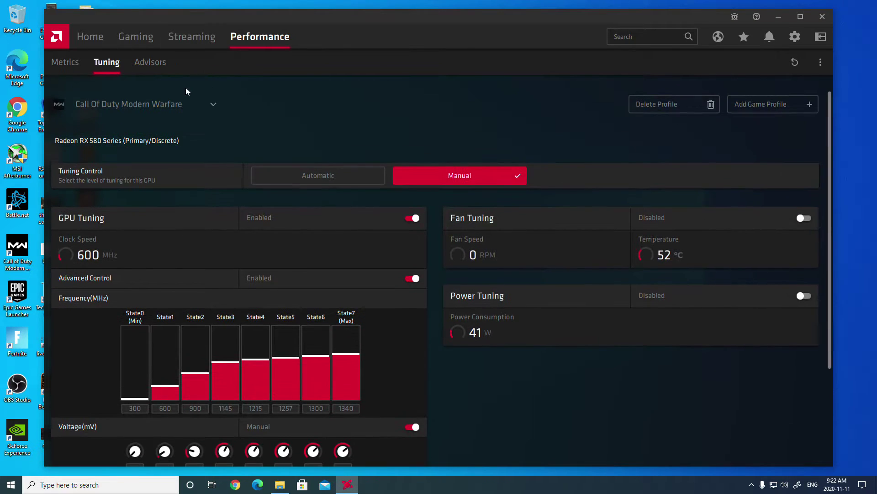
{"action": "left_click", "coordinate": [155, 104]}
{"action": "left_click", "coordinate": [187, 95]}
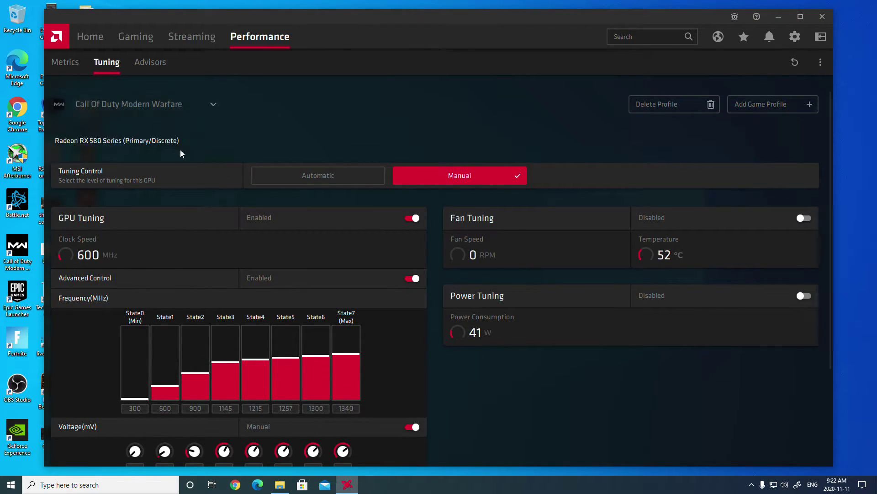
Lower the State7 and State6 clocks to 1280 and 1270 MHz
{"action": "scroll", "coordinate": [259, 118], "scroll_direction": "down", "scroll_amount": 3}
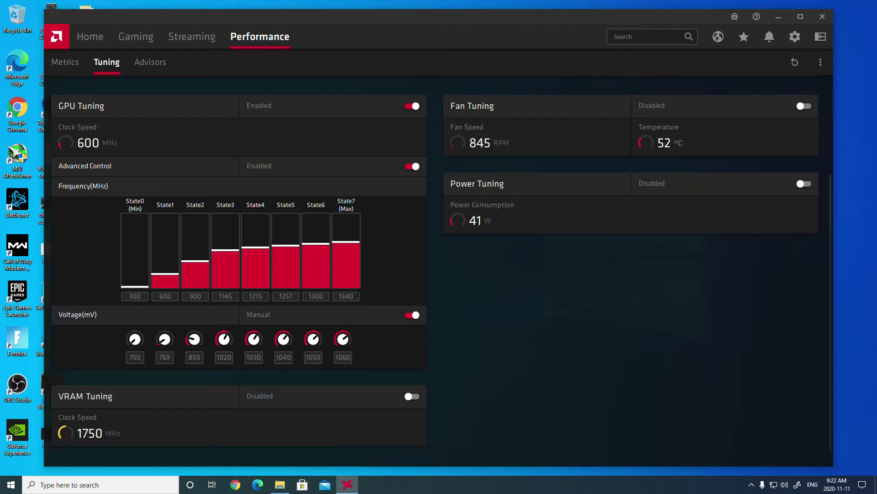
{"action": "double_click", "coordinate": [352, 297]}
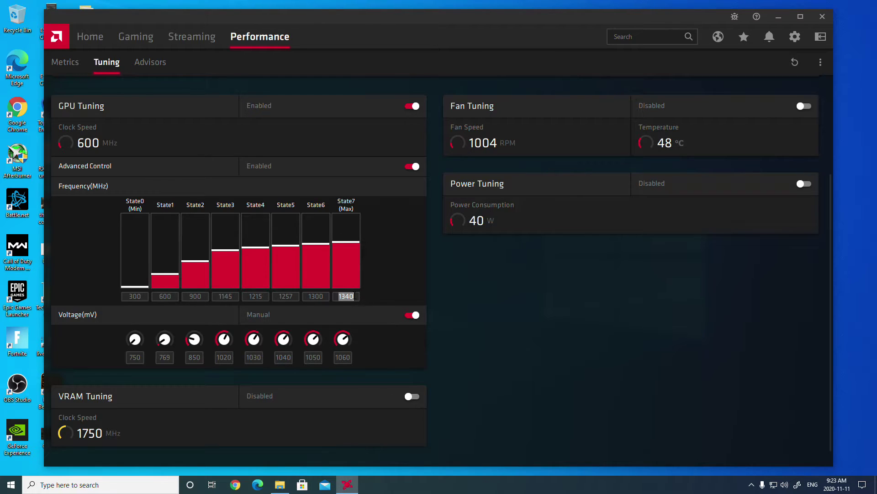
{"action": "type", "text": "1280"}
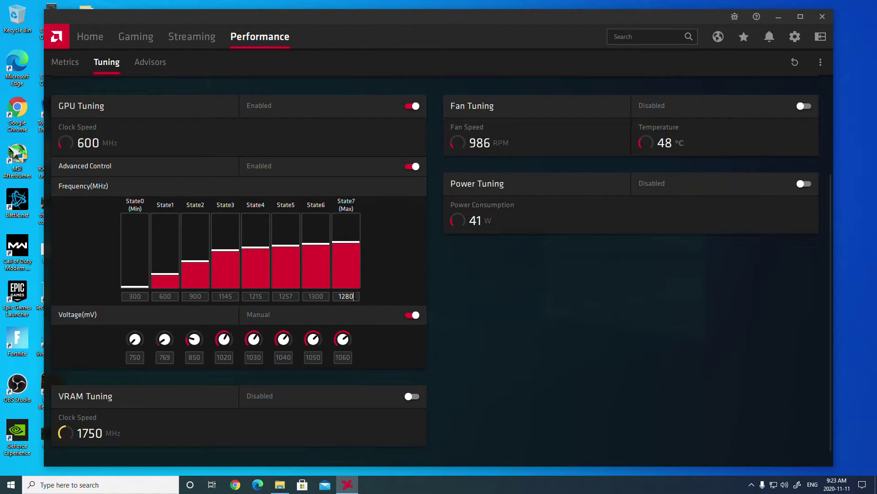
{"action": "left_click", "coordinate": [391, 297]}
{"action": "left_click", "coordinate": [346, 296]}
{"action": "left_click", "coordinate": [323, 296]}
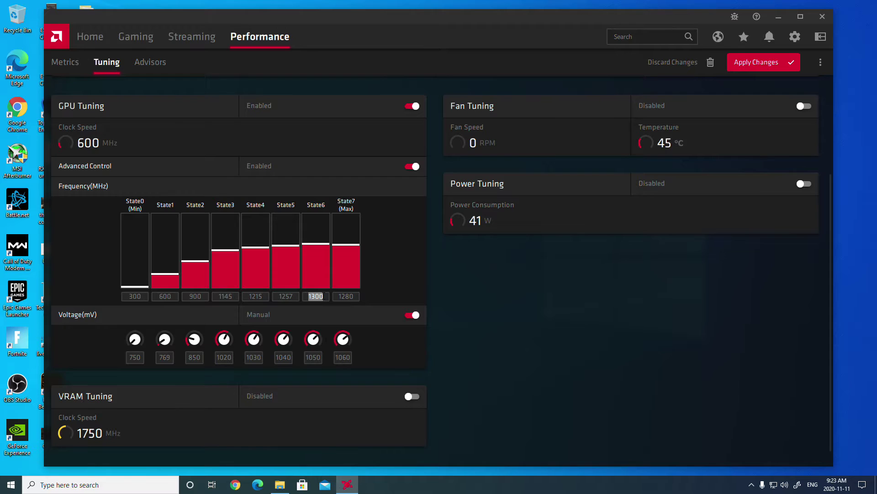
{"action": "type", "text": "1270"}
{"action": "key", "text": "Return"}
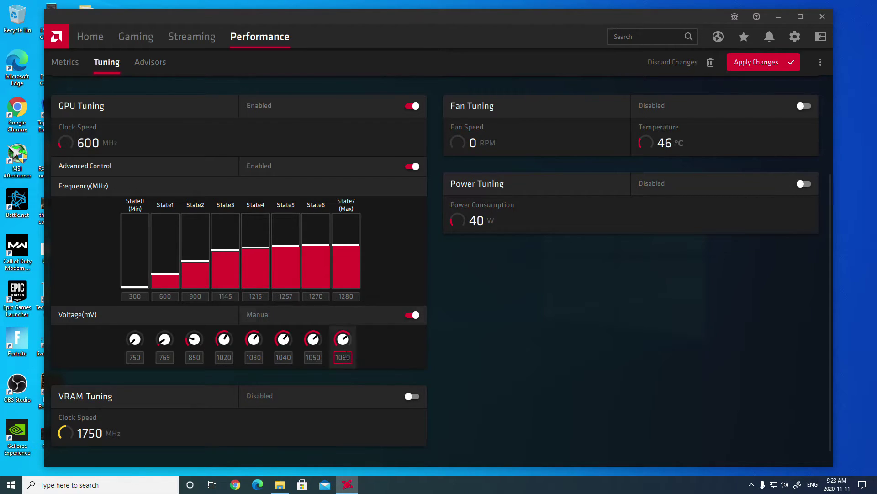
Set the State7 and State6 voltages to 990 and 980 mV
{"action": "double_click", "coordinate": [348, 359]}
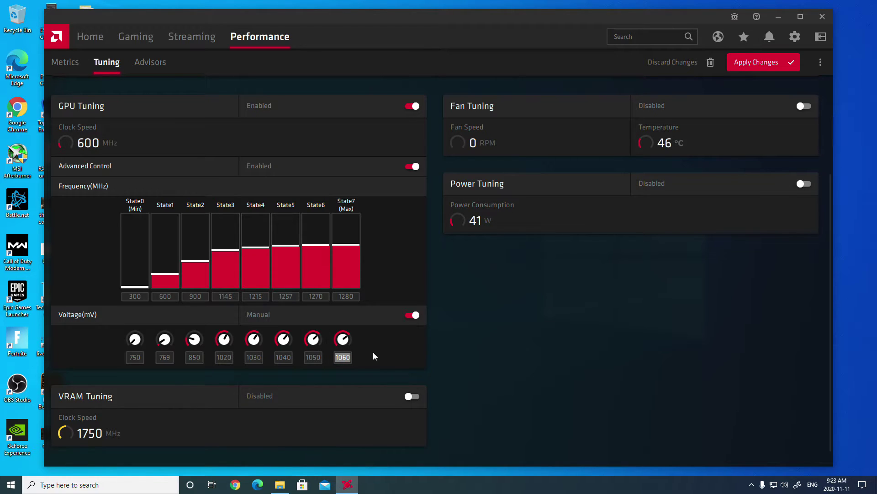
{"action": "type", "text": "990"}
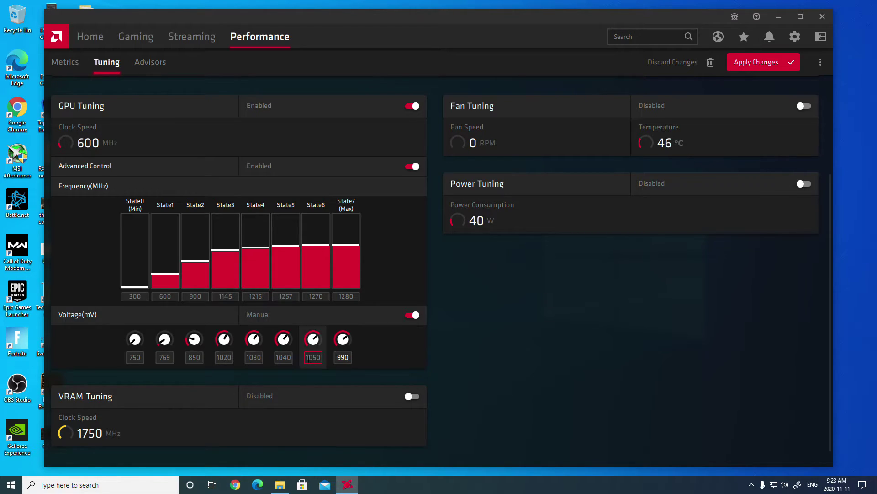
{"action": "left_click", "coordinate": [313, 356]}
{"action": "type", "text": "980"}
{"action": "key", "text": "Return"}
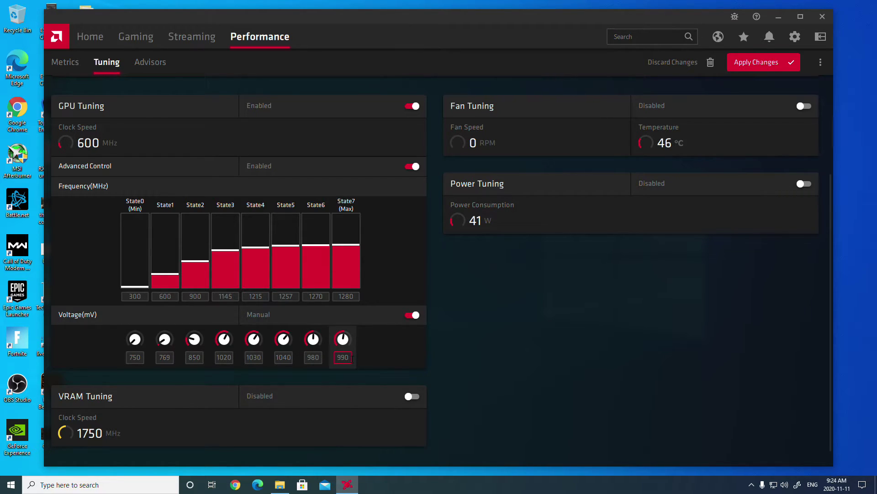
Set the State5, State4 and State3 voltages to 970, 960 and 950 mV
{"action": "left_click", "coordinate": [290, 357]}
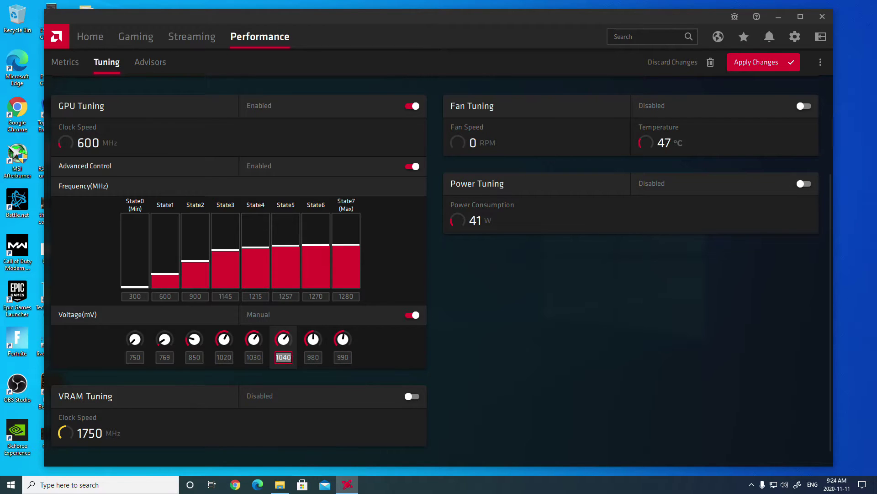
{"action": "type", "text": "970"}
{"action": "key", "text": "Return"}
{"action": "left_click", "coordinate": [260, 360]}
{"action": "type", "text": "960"}
{"action": "key", "text": "Return"}
{"action": "left_click", "coordinate": [223, 357]}
{"action": "type", "text": "950"}
{"action": "key", "text": "Return"}
Verify Call Of Duty is the selected tuning profile, then bring up the game profile list
{"action": "scroll", "coordinate": [482, 361], "scroll_direction": "up", "scroll_amount": 1}
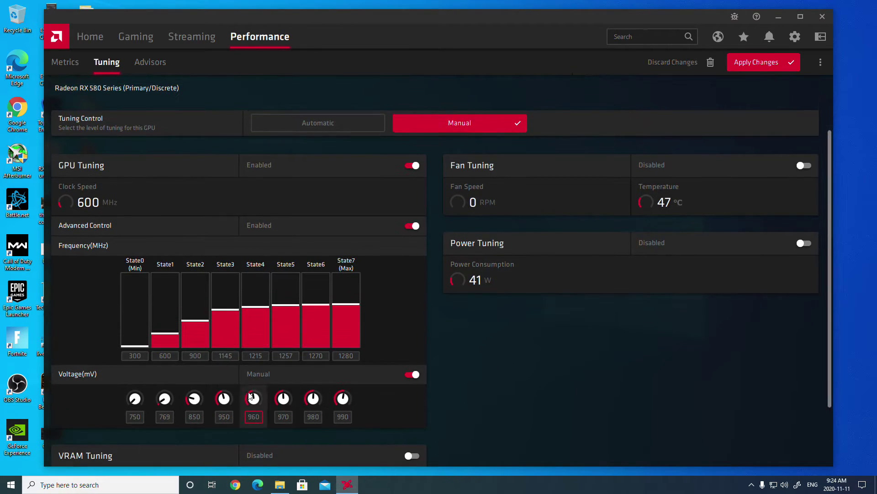
{"action": "scroll", "coordinate": [476, 370], "scroll_direction": "up", "scroll_amount": 1}
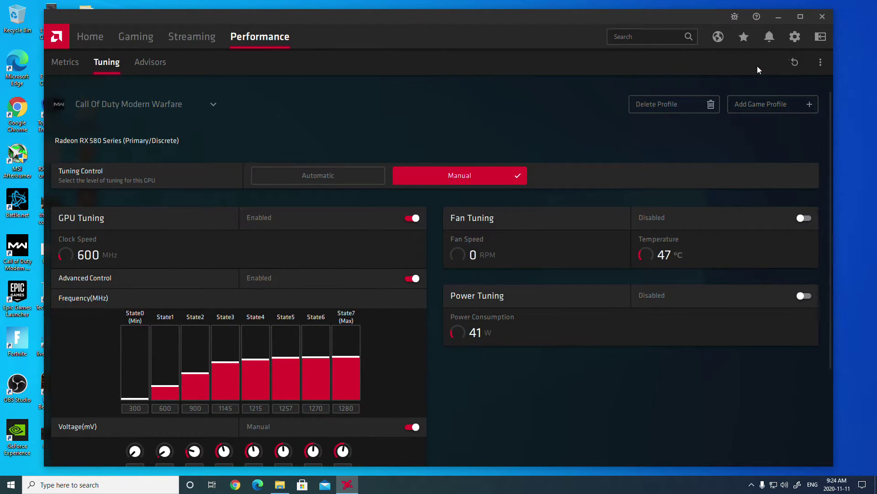
{"action": "left_click", "coordinate": [138, 106]}
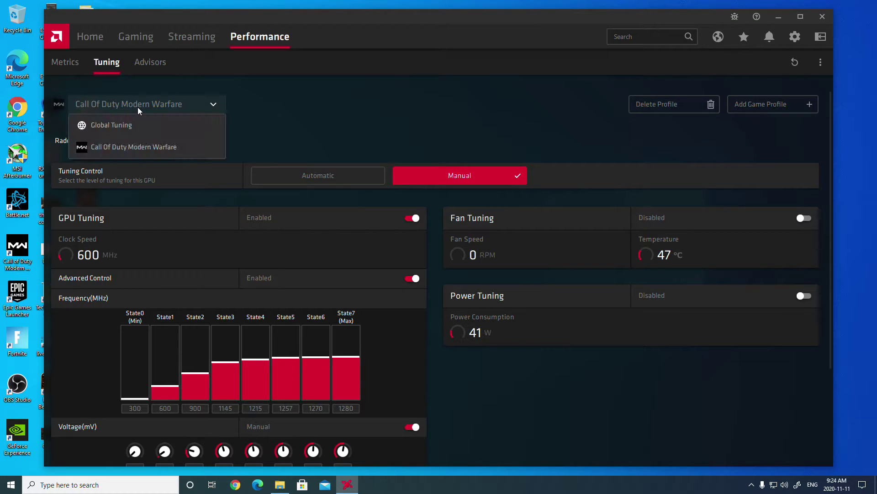
{"action": "left_click", "coordinate": [165, 107]}
{"action": "scroll", "coordinate": [247, 108], "scroll_direction": "down", "scroll_amount": 1}
{"action": "scroll", "coordinate": [273, 121], "scroll_direction": "up", "scroll_amount": 1}
{"action": "scroll", "coordinate": [348, 137], "scroll_direction": "down", "scroll_amount": 1}
{"action": "scroll", "coordinate": [420, 210], "scroll_direction": "down", "scroll_amount": 2}
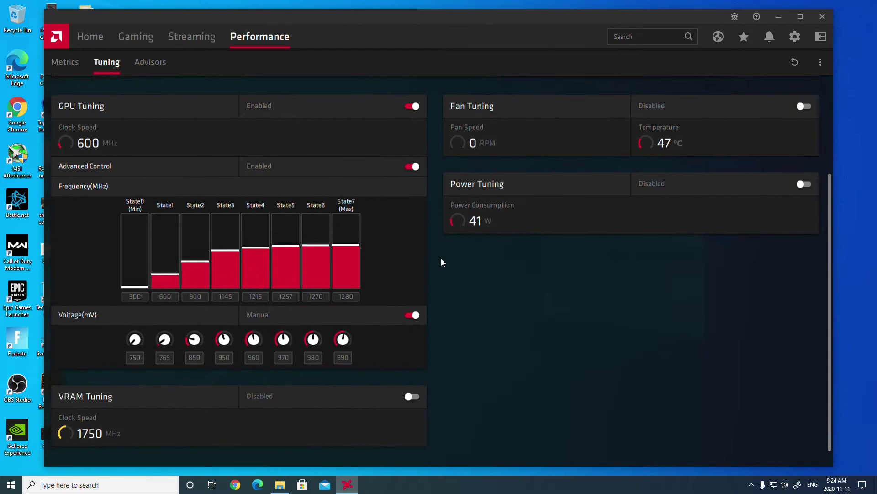
{"action": "scroll", "coordinate": [457, 311], "scroll_direction": "up", "scroll_amount": 3}
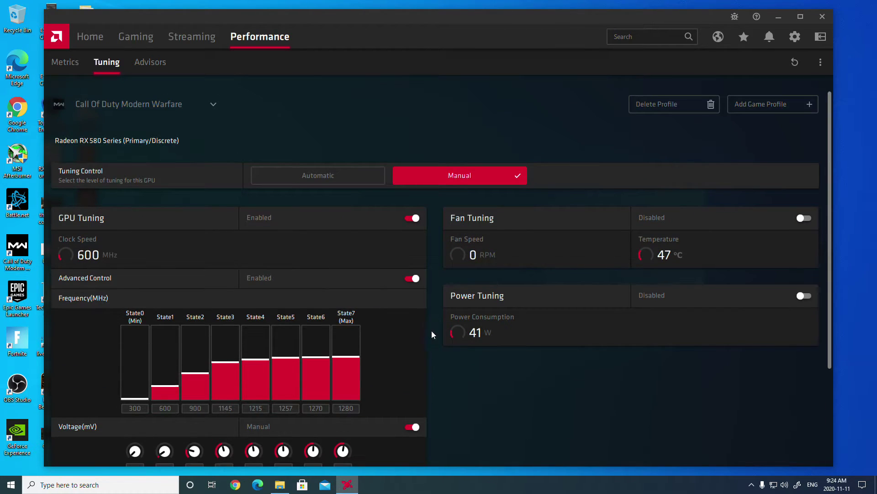
{"action": "left_click", "coordinate": [772, 104]}
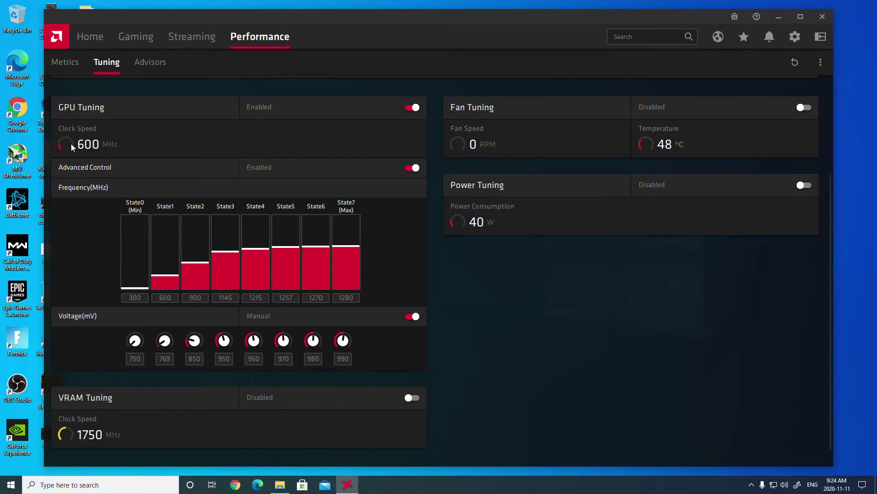
Launch MSI Afterburner, allowing it to make changes to the system
{"action": "double_click", "coordinate": [18, 158]}
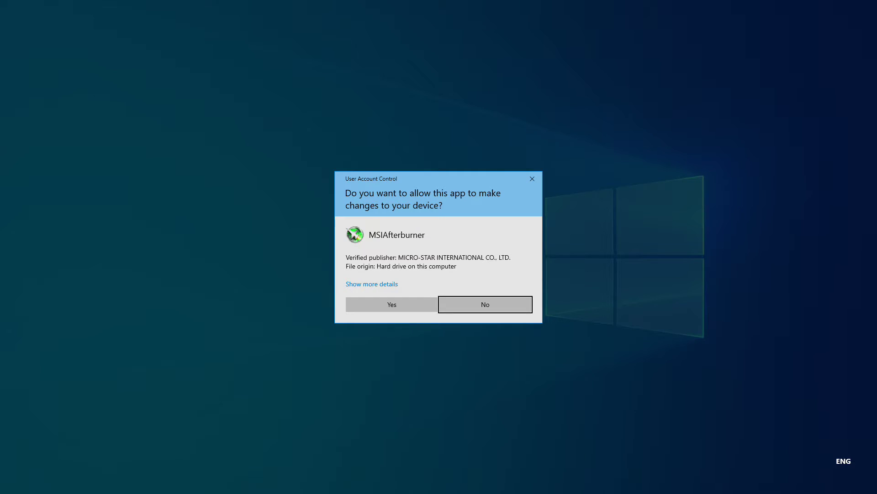
{"action": "left_click", "coordinate": [417, 303]}
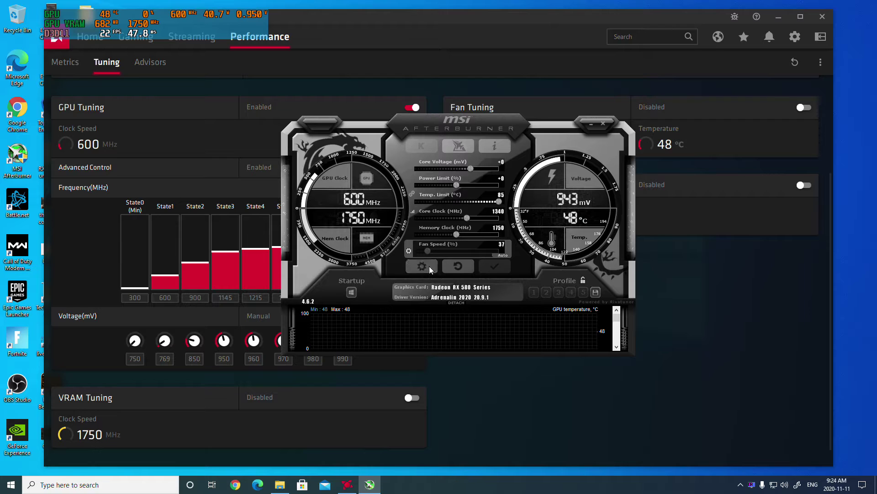
{"action": "left_click", "coordinate": [422, 266]}
Review the Core clock and GPU voltage on-screen display settings, then cancel unchanged
{"action": "left_click", "coordinate": [348, 140]}
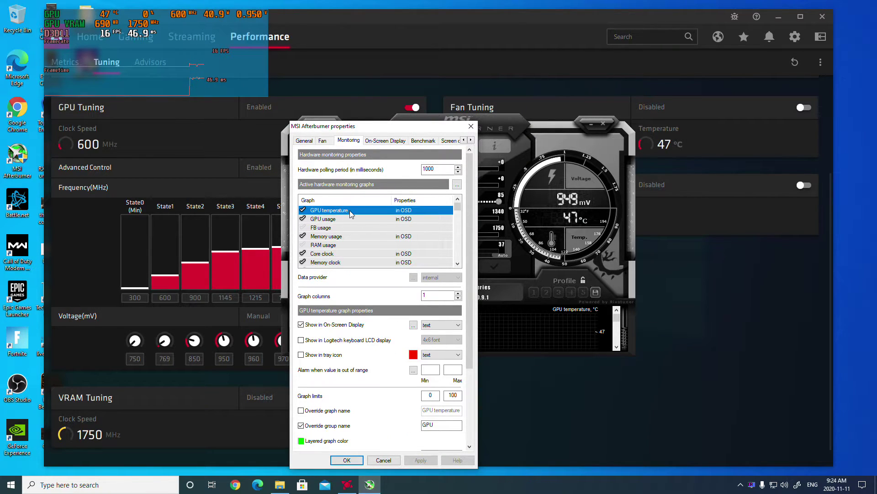
{"action": "left_click", "coordinate": [347, 220]}
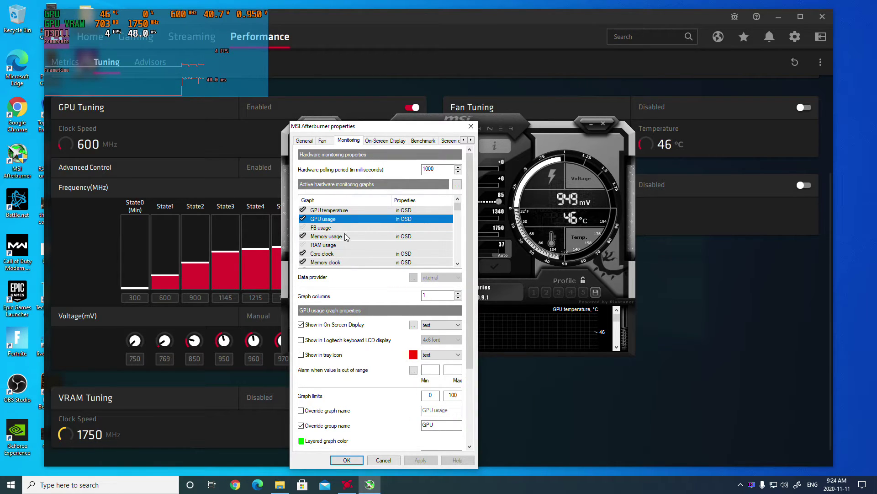
{"action": "scroll", "coordinate": [344, 234], "scroll_direction": "down", "scroll_amount": 1}
{"action": "left_click", "coordinate": [342, 230]}
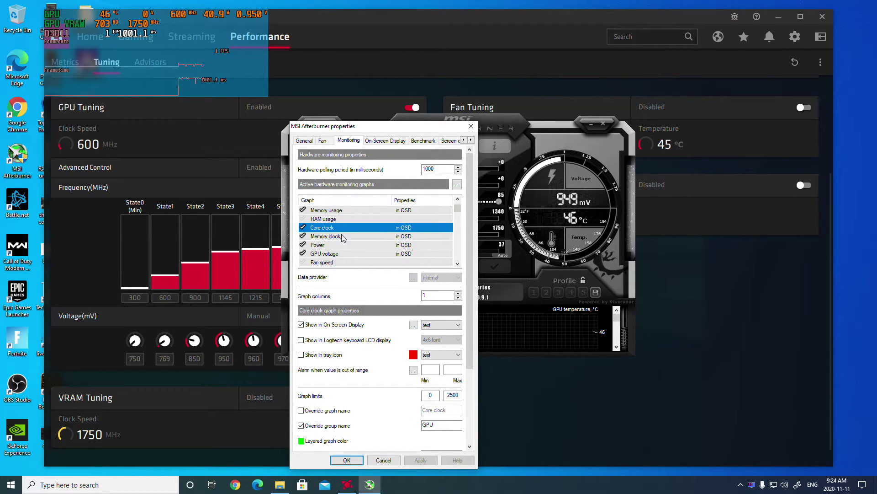
{"action": "left_click", "coordinate": [346, 254]}
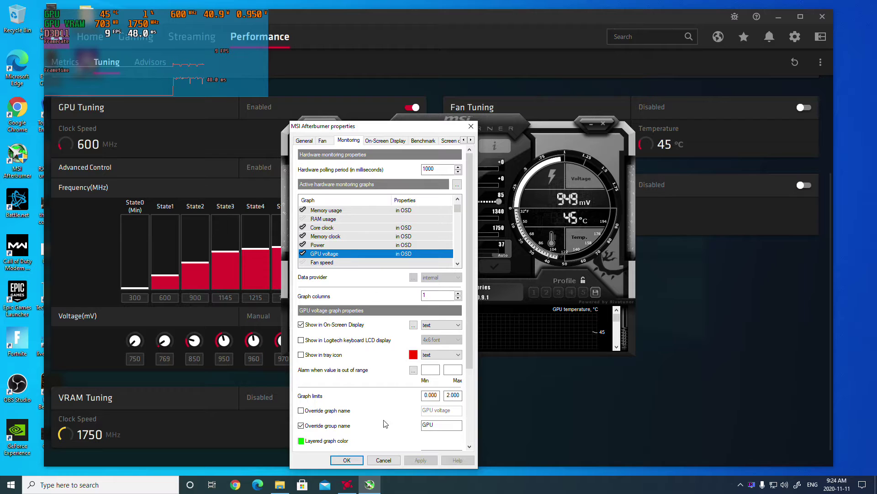
{"action": "left_click", "coordinate": [382, 461]}
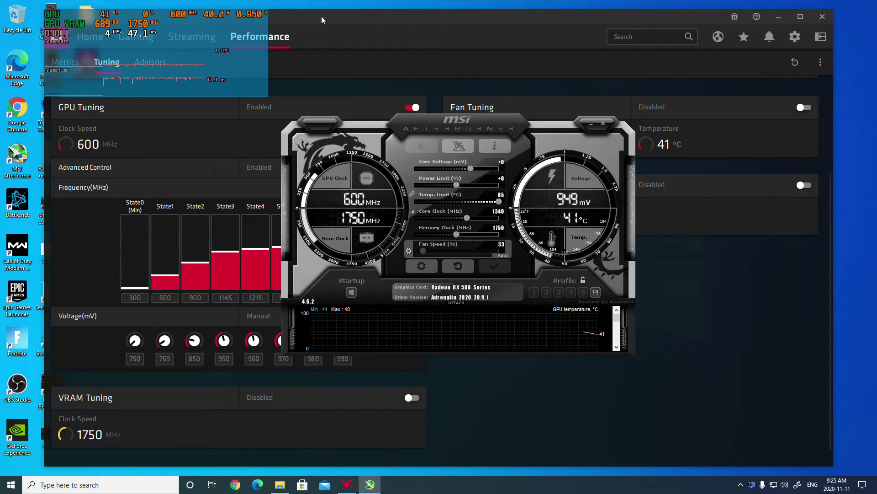
Re-enter 990 mV as the State7 voltage in Radeon Software
{"action": "left_click", "coordinate": [361, 17]}
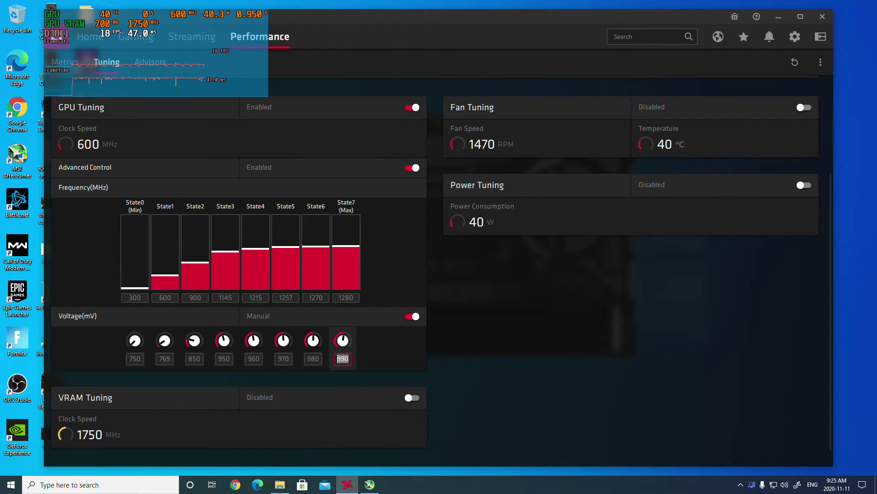
{"action": "double_click", "coordinate": [342, 358]}
{"action": "type", "text": "990"}
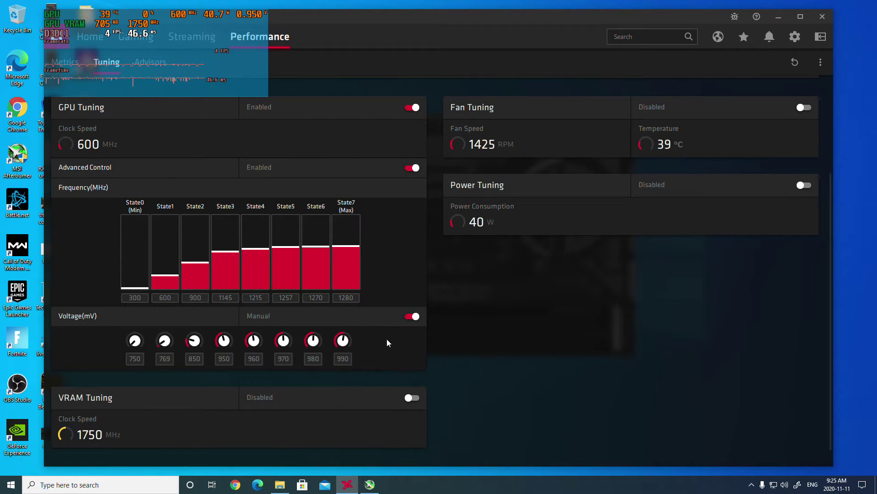
{"action": "double_click", "coordinate": [343, 358]}
{"action": "type", "text": "990"}
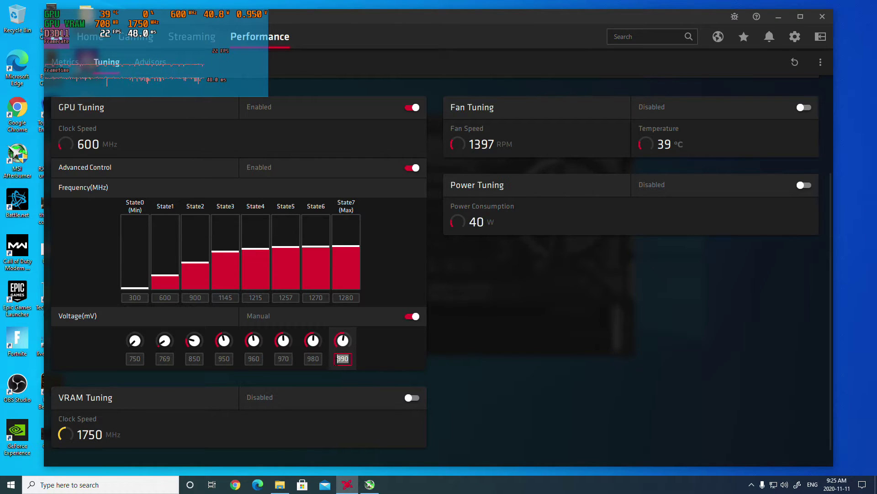
{"action": "key", "text": "Return"}
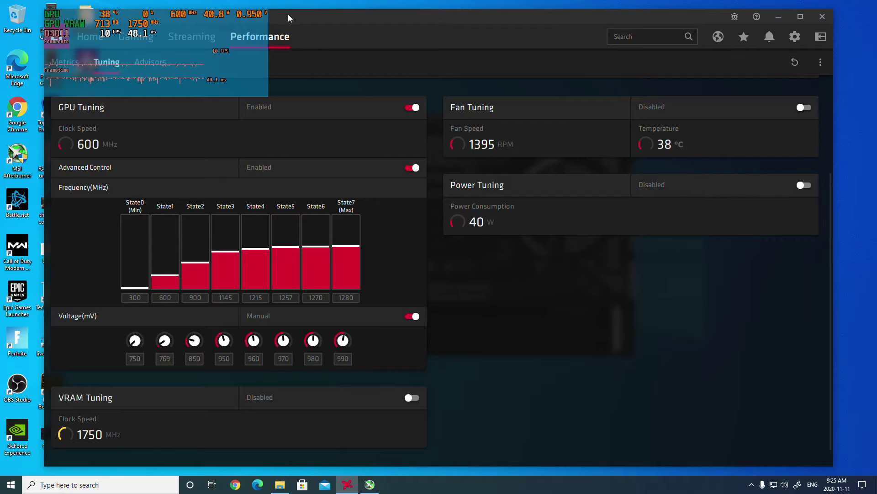
Reposition Afterburner, view its settings without changes, and return to the Radeon tuning page
{"action": "left_click", "coordinate": [369, 484]}
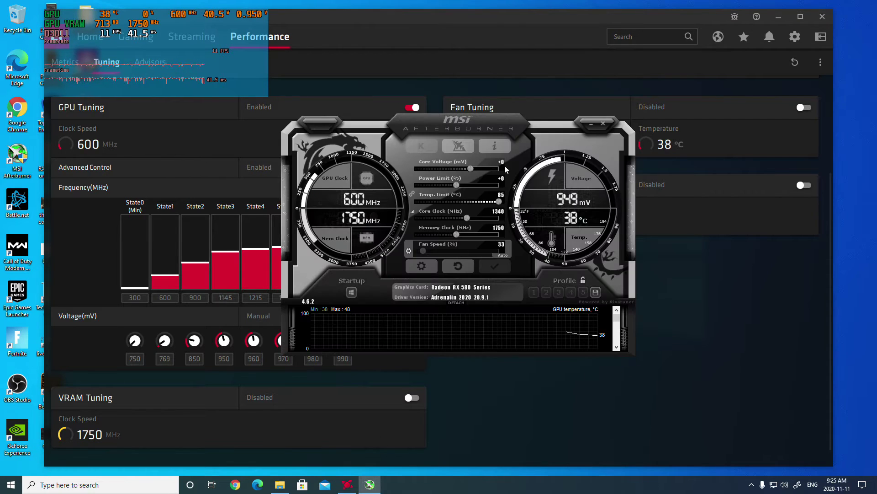
{"action": "left_click_drag", "start_coordinate": [521, 122], "coordinate": [517, 157]}
{"action": "left_click", "coordinate": [426, 304]}
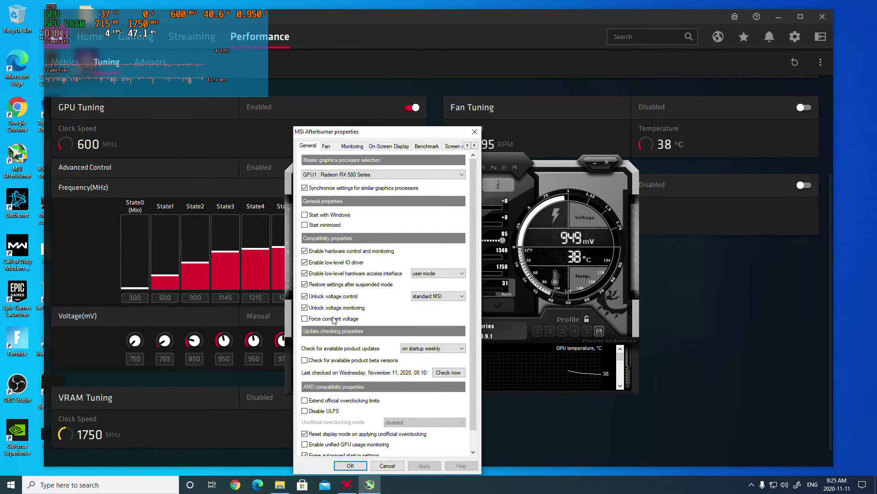
{"action": "left_click", "coordinate": [387, 465]}
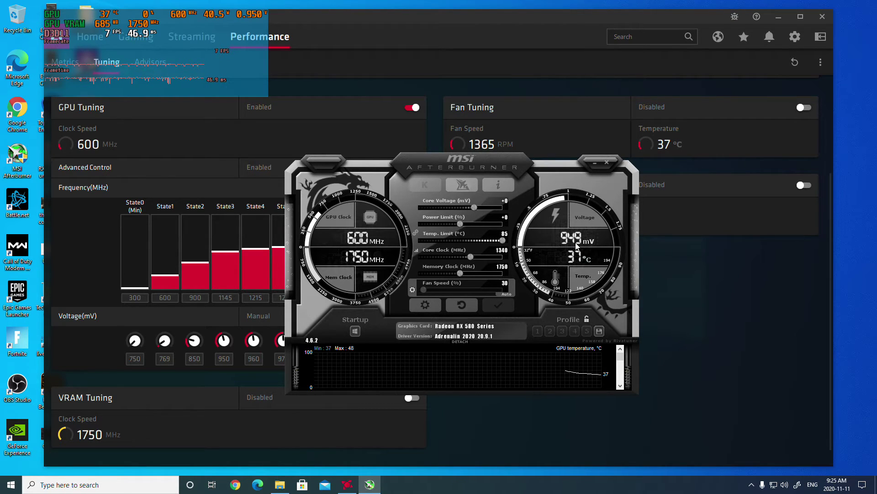
{"action": "left_click", "coordinate": [552, 93]}
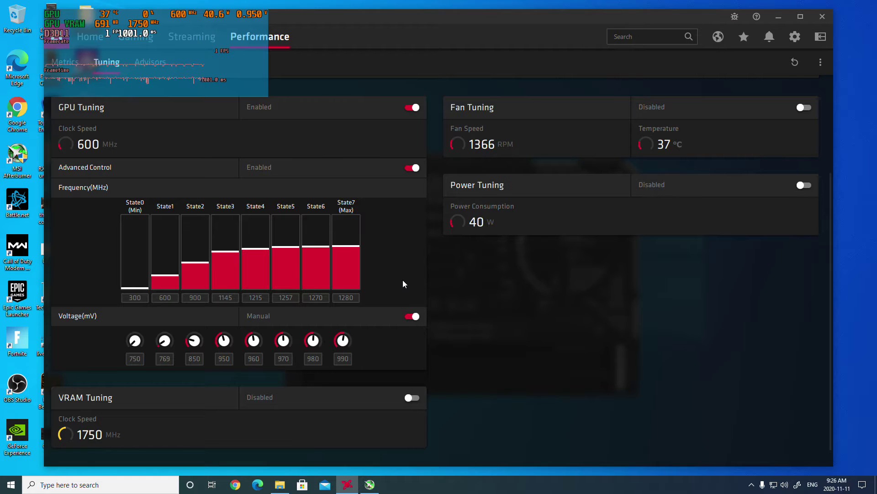
Close MSI Afterburner and lower the State7 voltage to 900 mV, leaving State6 at 980 mV
{"action": "left_click", "coordinate": [370, 484]}
{"action": "left_click", "coordinate": [612, 163]}
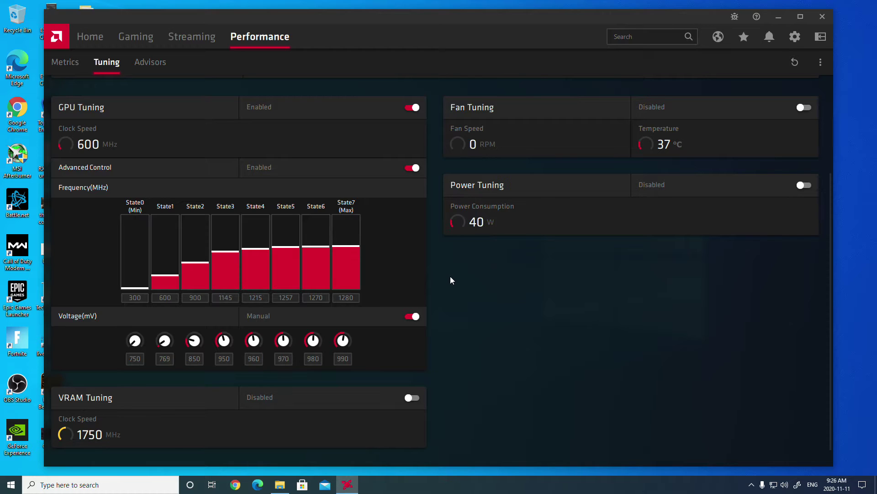
{"action": "double_click", "coordinate": [349, 360]}
{"action": "type", "text": "950"}
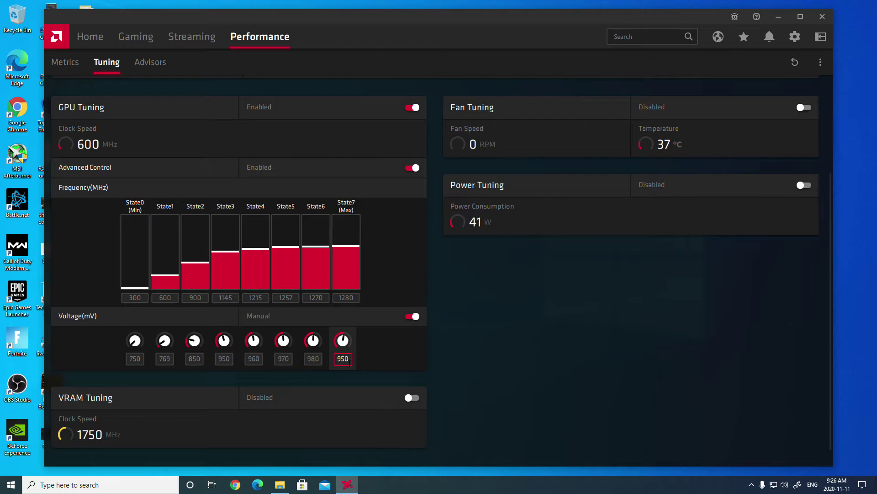
{"action": "key", "text": "BackSpace"}
{"action": "key", "text": "BackSpace"}
{"action": "key", "text": "BackSpace"}
{"action": "type", "text": "900"}
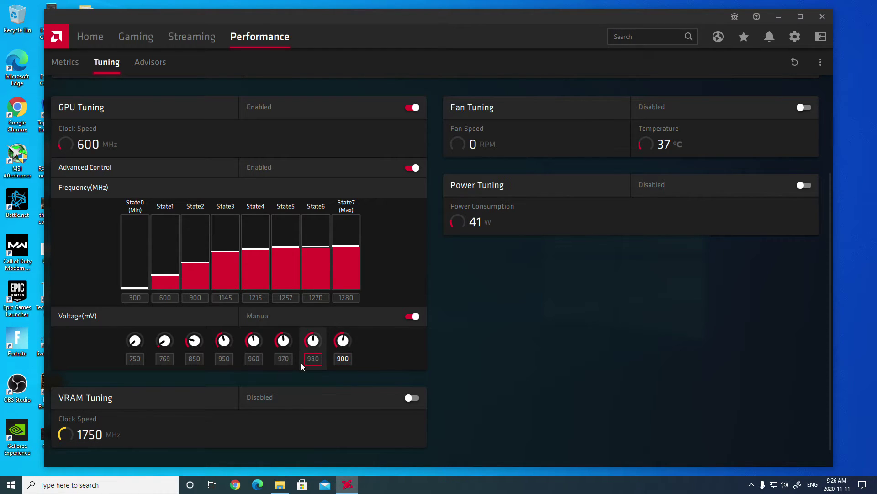
{"action": "double_click", "coordinate": [317, 359]}
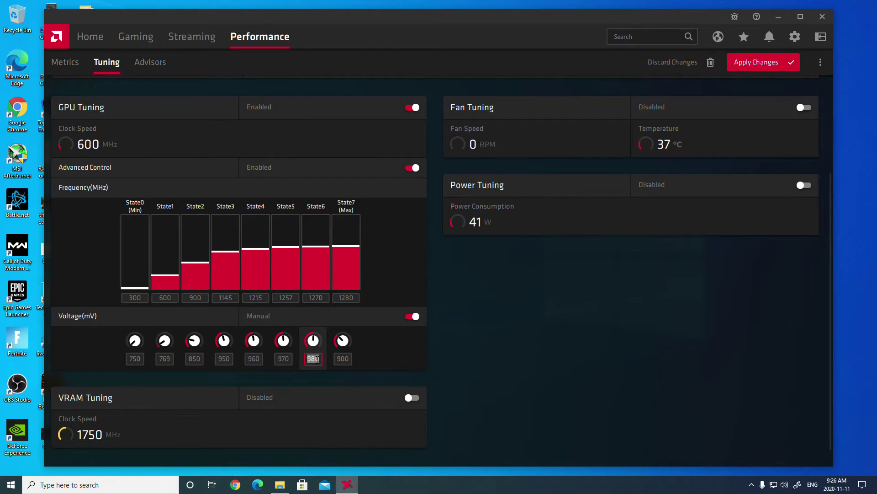
{"action": "left_click", "coordinate": [485, 375]}
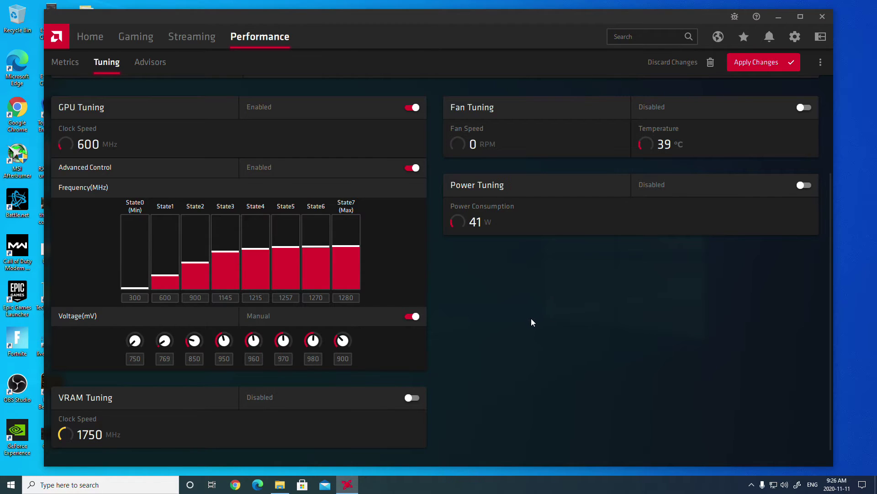
Reload Performance > Tuning from Home and open the tuning profile list showing Global Tuning and Call of Duty
{"action": "scroll", "coordinate": [531, 318], "scroll_direction": "up", "scroll_amount": 3}
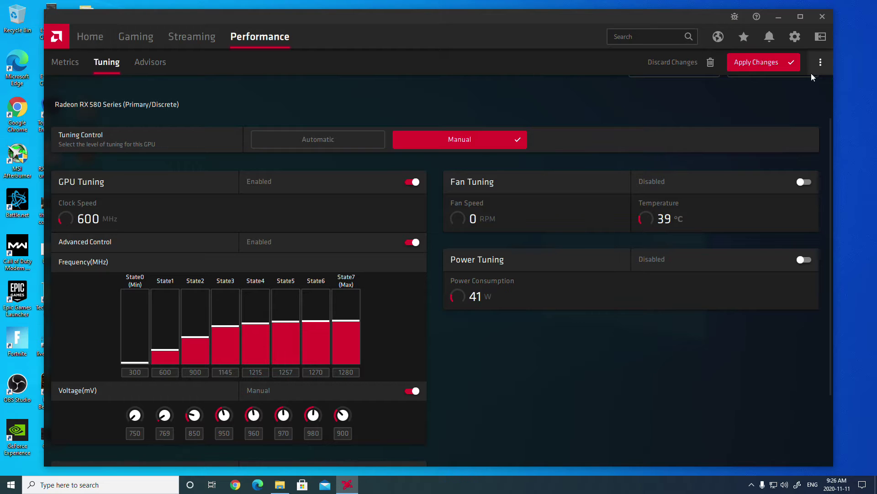
{"action": "left_click", "coordinate": [83, 35]}
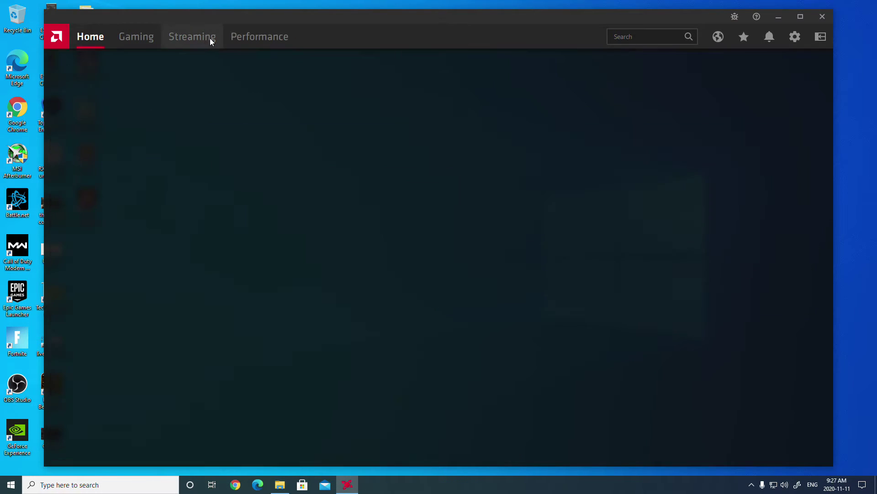
{"action": "left_click", "coordinate": [260, 37]}
{"action": "left_click", "coordinate": [100, 63]}
{"action": "left_click", "coordinate": [157, 103]}
{"action": "left_click", "coordinate": [152, 103]}
{"action": "left_click", "coordinate": [159, 106]}
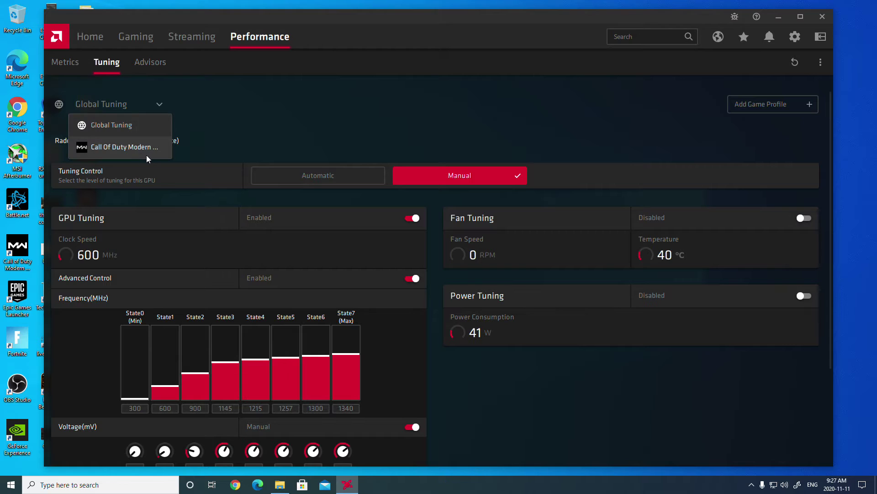
Switch to the Call Of Duty Modern Warfare profile and set the State7 voltage to 1020 mV
{"action": "left_click", "coordinate": [131, 147]}
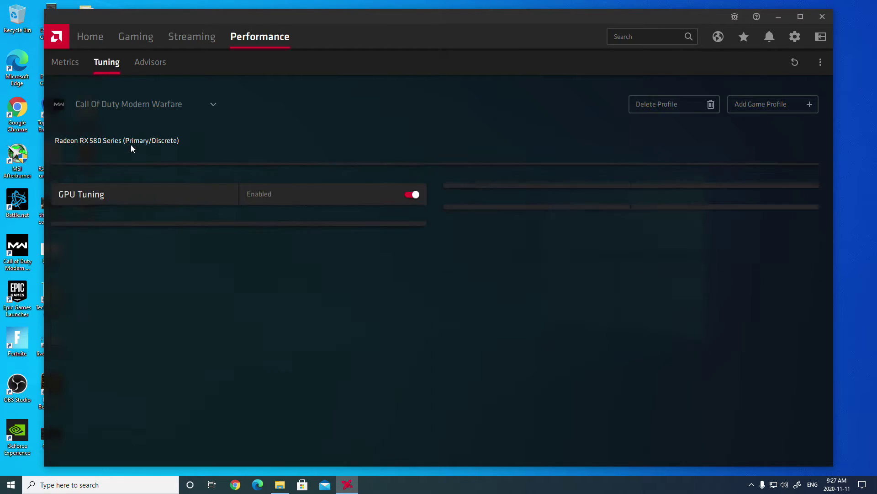
{"action": "scroll", "coordinate": [355, 201], "scroll_direction": "down", "scroll_amount": 3}
{"action": "left_click", "coordinate": [346, 359]}
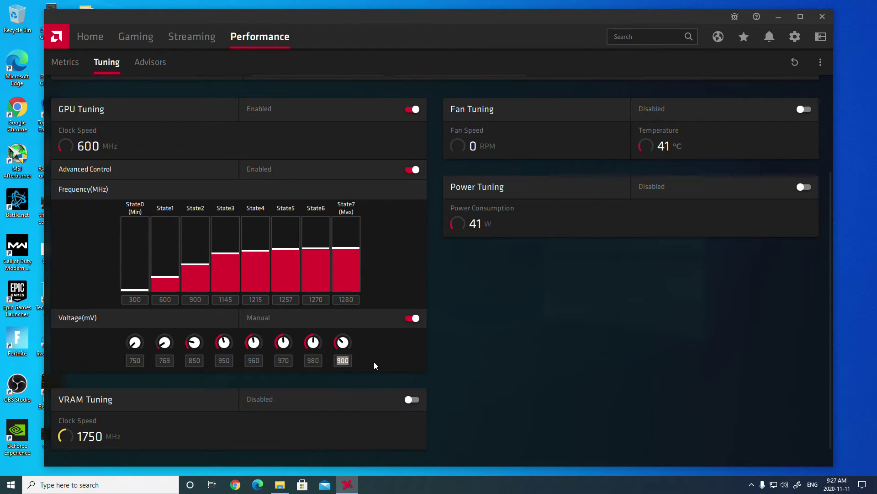
{"action": "type", "text": "1020"}
{"action": "key", "text": "Return"}
Set the State6 to State3 voltages to 1010, 1000, 990 and 980 mV
{"action": "left_click", "coordinate": [318, 360]}
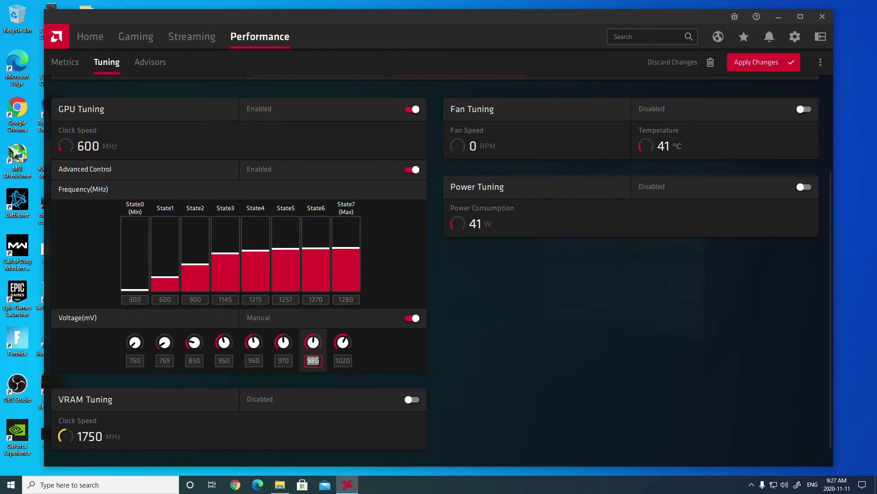
{"action": "type", "text": "1010"}
{"action": "left_click", "coordinate": [285, 360]}
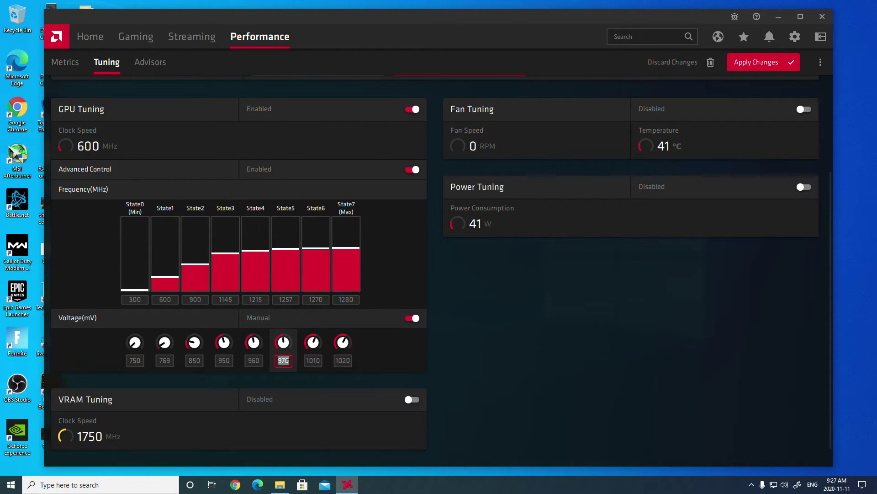
{"action": "type", "text": "1000"}
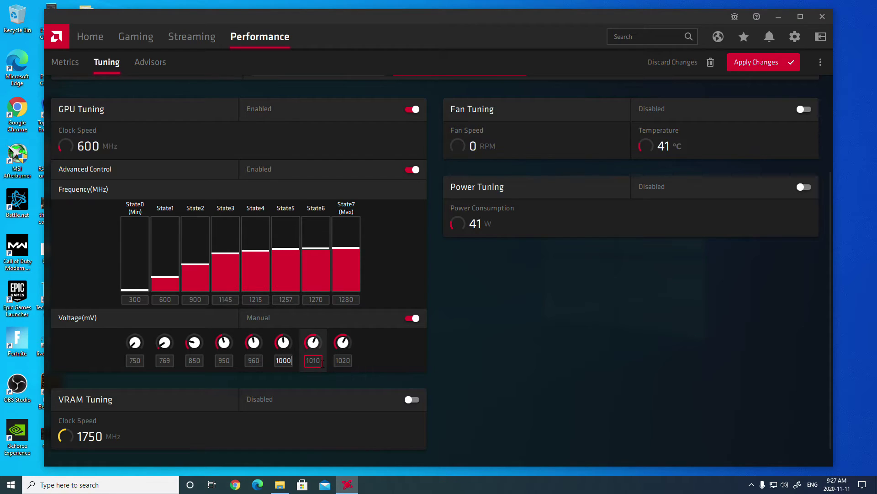
{"action": "left_click", "coordinate": [344, 361]}
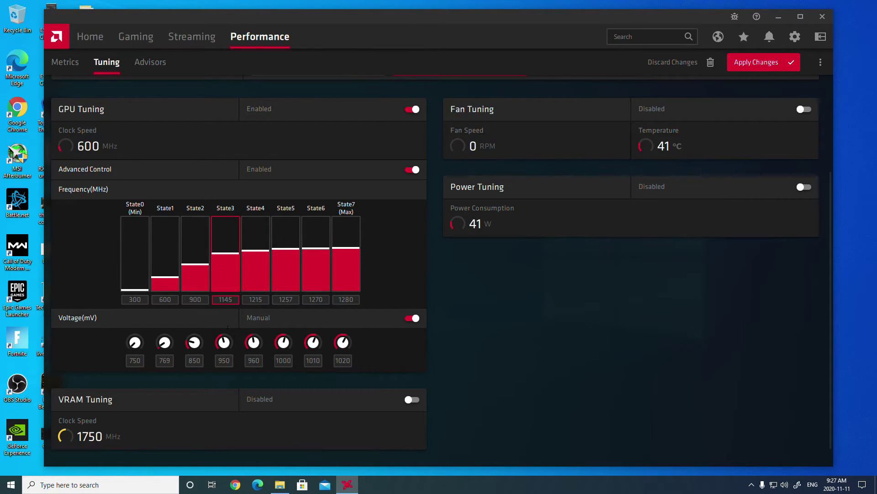
{"action": "left_click", "coordinate": [262, 361]}
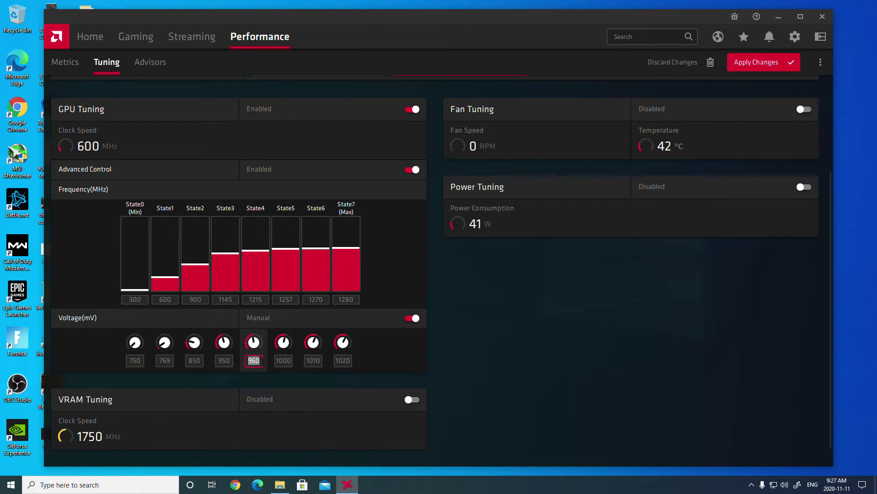
{"action": "type", "text": "990"}
{"action": "left_click", "coordinate": [230, 361]}
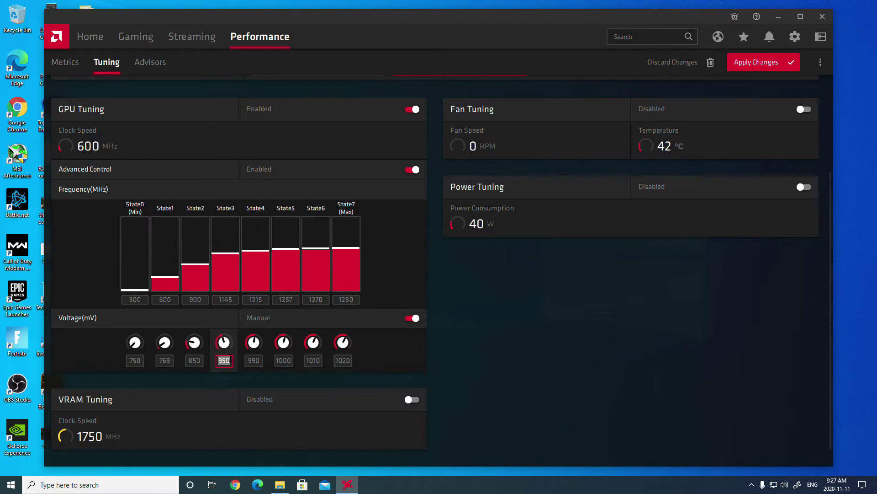
{"action": "type", "text": "980"}
{"action": "left_click", "coordinate": [390, 357]}
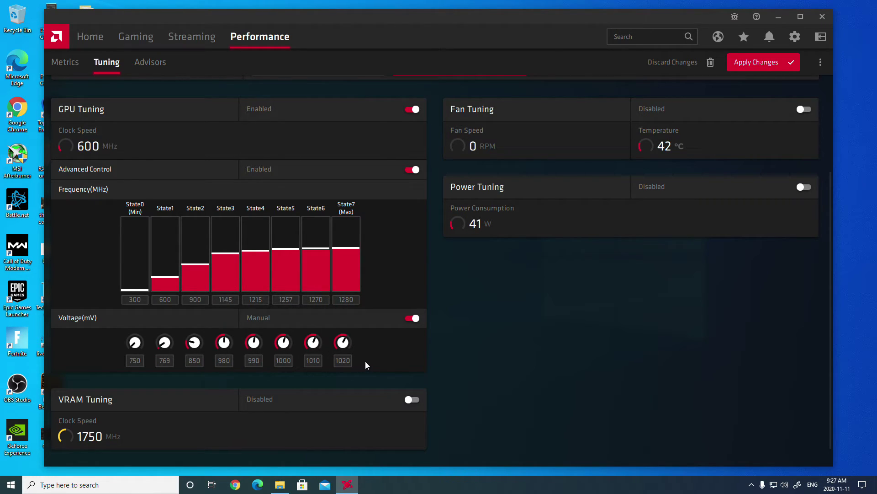
Apply the stepped 750–1020 mV voltage curve and check the resulting 300–1280 MHz states
{"action": "left_click", "coordinate": [769, 62]}
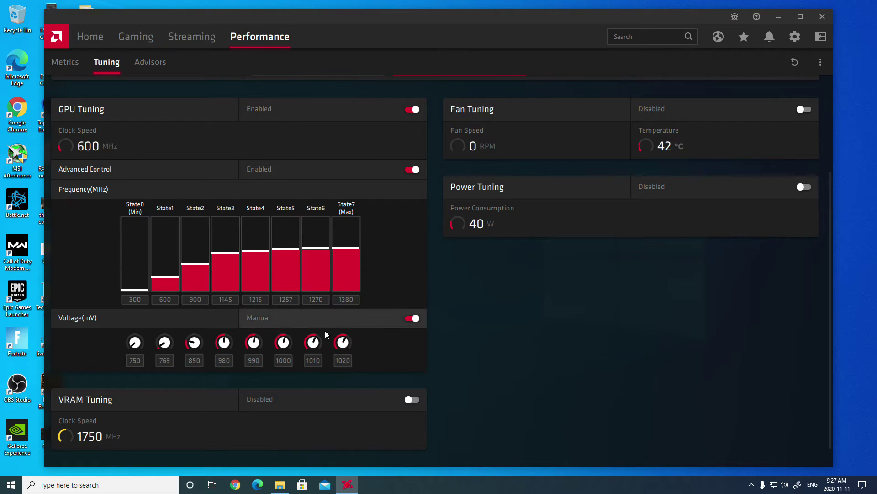
{"action": "scroll", "coordinate": [153, 121], "scroll_direction": "up", "scroll_amount": 3}
{"action": "scroll", "coordinate": [431, 262], "scroll_direction": "down", "scroll_amount": 2}
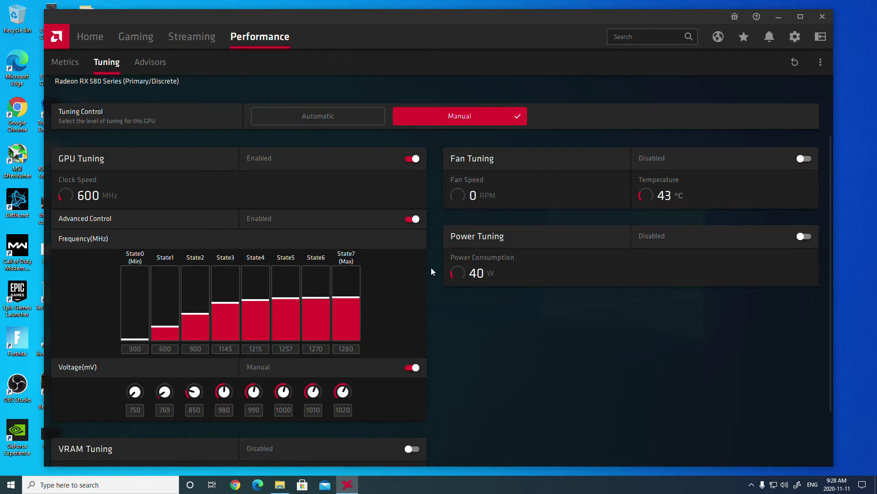
Enable Fan Tuning with Advanced Control and lift the middle and end fan-curve points to about 70%
{"action": "left_click", "coordinate": [662, 163]}
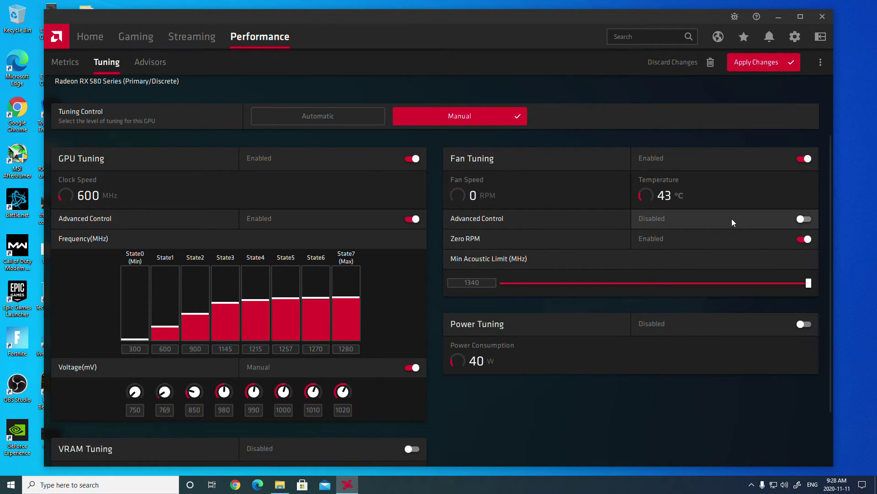
{"action": "left_click", "coordinate": [733, 223]}
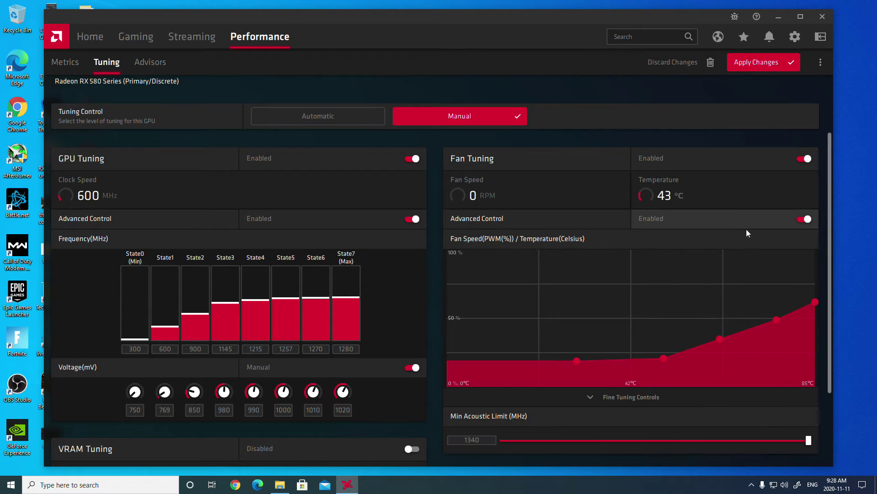
{"action": "left_click_drag", "start_coordinate": [665, 361], "coordinate": [654, 342]}
{"action": "left_click_drag", "start_coordinate": [812, 303], "coordinate": [813, 282]}
{"action": "left_click_drag", "start_coordinate": [776, 305], "coordinate": [771, 297]}
Steepen the fan curve above 42 °C so it reaches 100% before 85 °C, and apply it
{"action": "scroll", "coordinate": [391, 291], "scroll_direction": "up", "scroll_amount": 3}
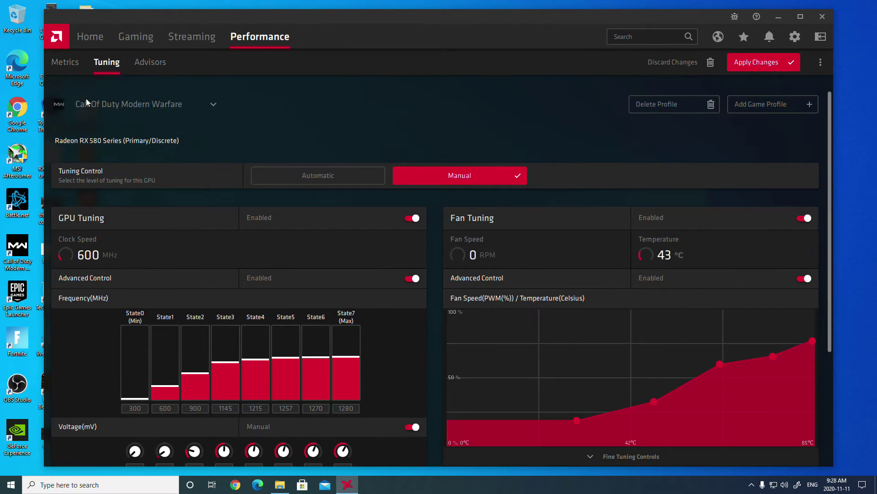
{"action": "scroll", "coordinate": [470, 130], "scroll_direction": "down", "scroll_amount": 2}
{"action": "scroll", "coordinate": [470, 133], "scroll_direction": "down", "scroll_amount": 3}
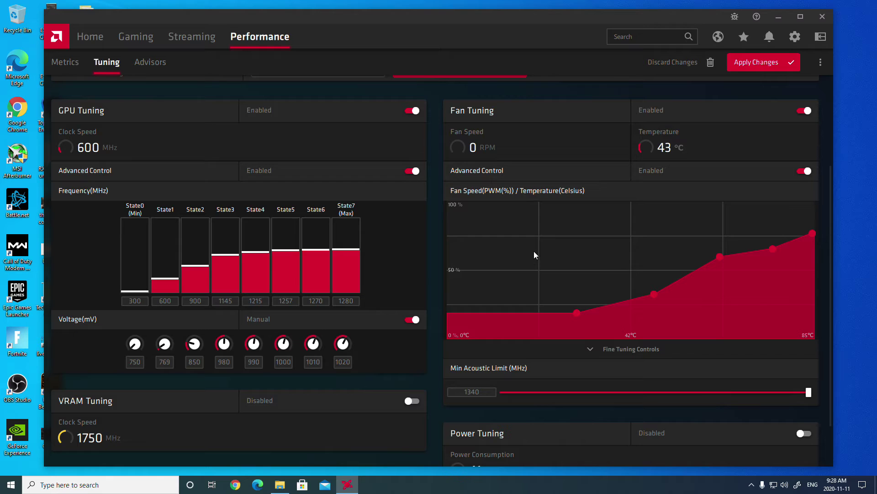
{"action": "left_click_drag", "start_coordinate": [651, 294], "coordinate": [654, 272]}
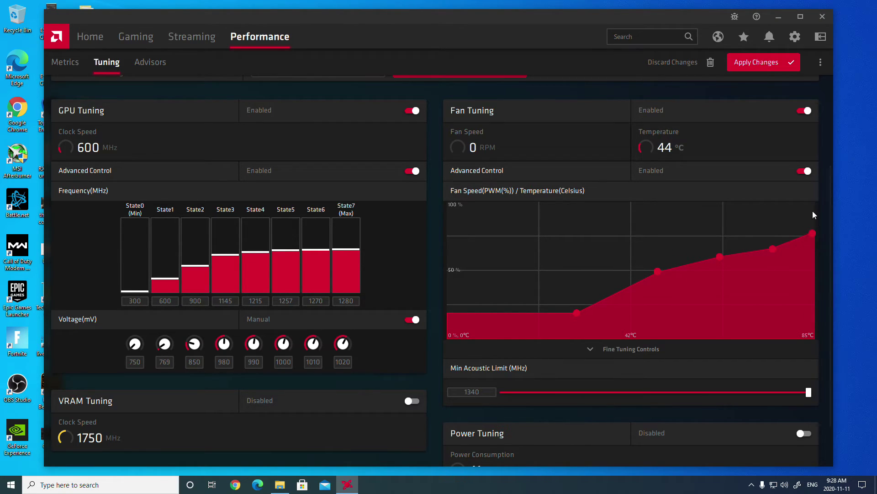
{"action": "left_click_drag", "start_coordinate": [813, 234], "coordinate": [789, 187]}
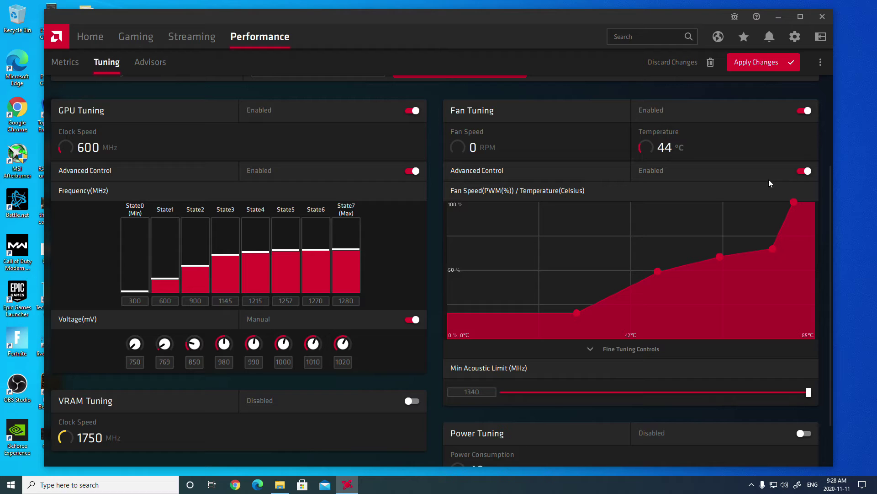
{"action": "left_click_drag", "start_coordinate": [773, 249], "coordinate": [706, 252]}
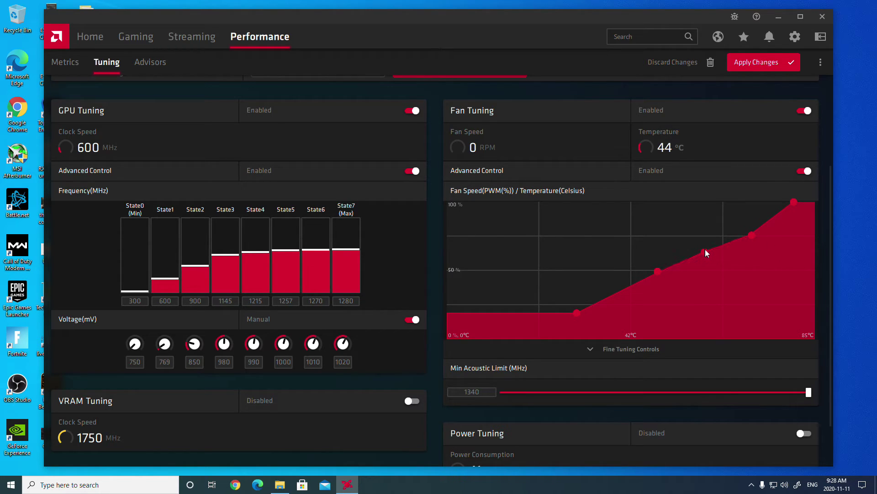
{"action": "left_click", "coordinate": [743, 66]}
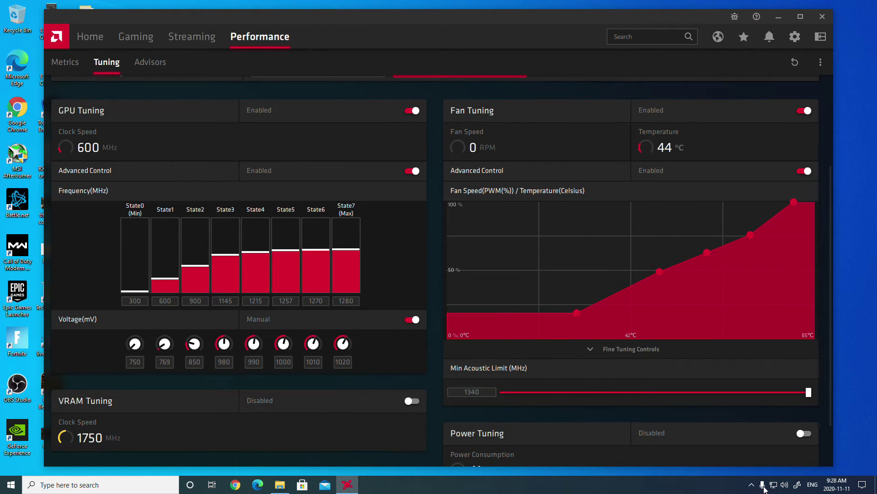
Launch MSI Afterburner with admin rights and open the fan curve settings
{"action": "double_click", "coordinate": [18, 155]}
{"action": "left_click", "coordinate": [413, 304]}
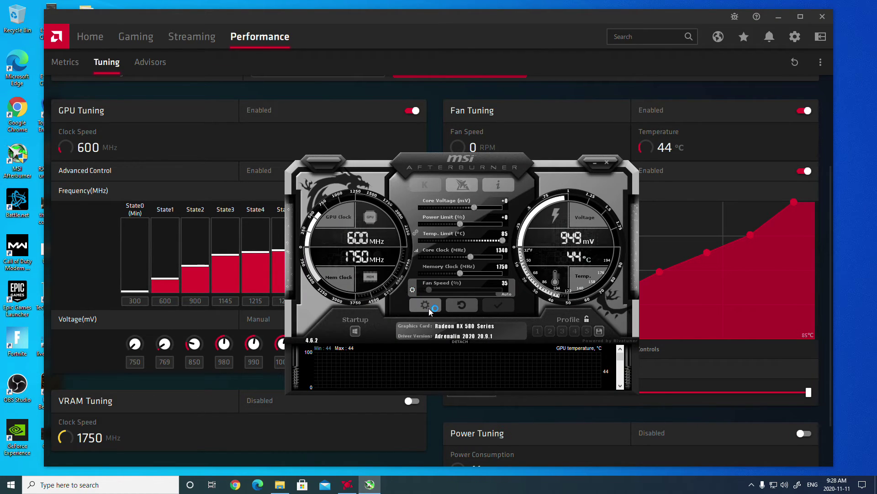
{"action": "left_click", "coordinate": [429, 308]}
{"action": "left_click", "coordinate": [326, 146]}
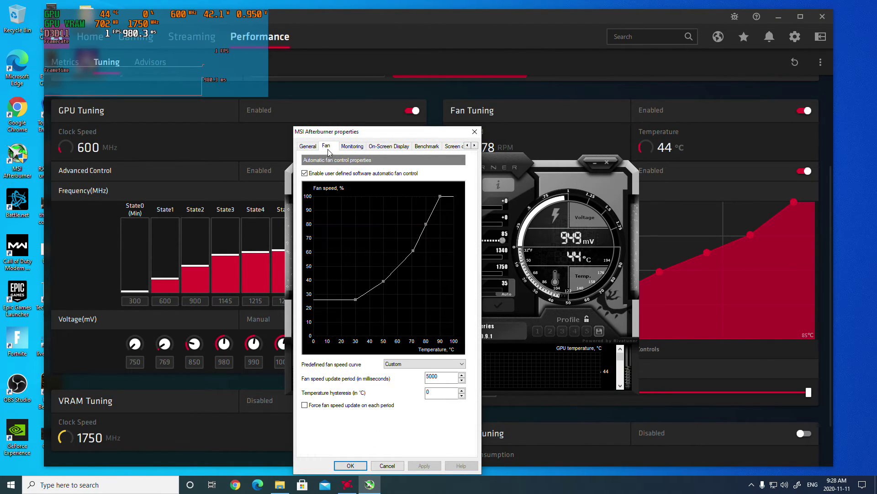
Enable user-defined software fan control, raise the 50 °C point to 45%, and save the settings
{"action": "left_click", "coordinate": [315, 174]}
{"action": "left_click", "coordinate": [315, 174]}
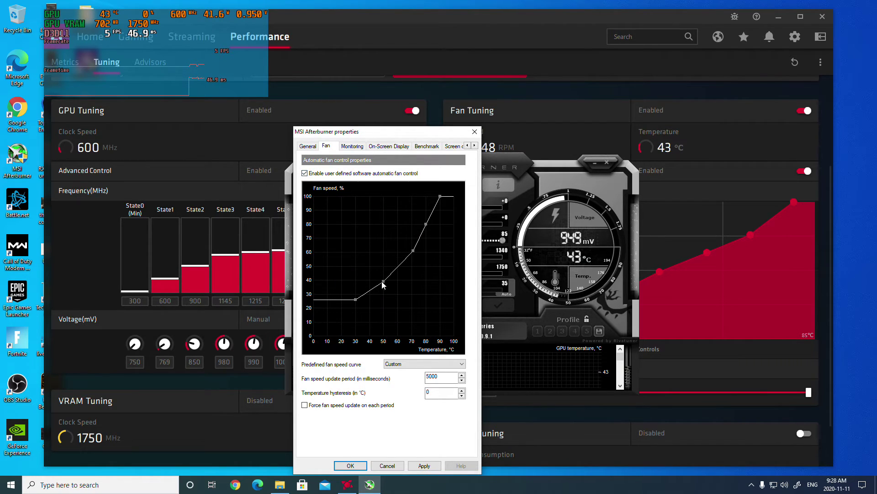
{"action": "left_click_drag", "start_coordinate": [384, 281], "coordinate": [386, 278]}
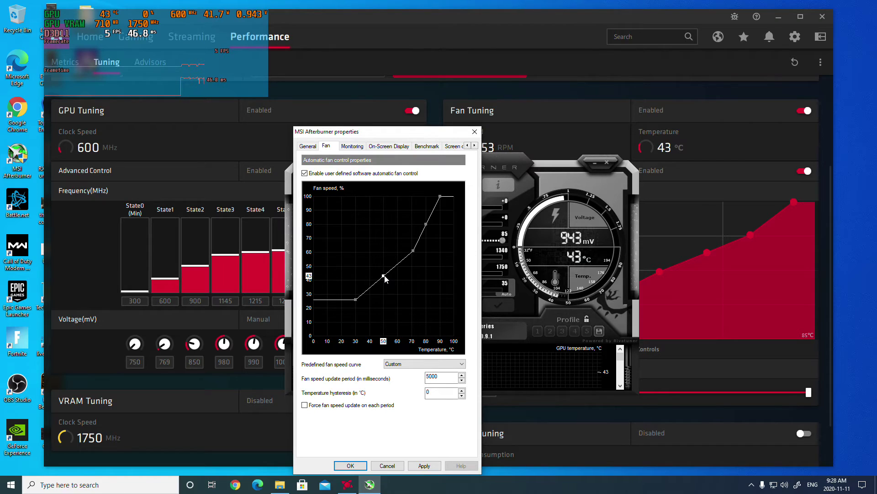
{"action": "left_click", "coordinate": [424, 466]}
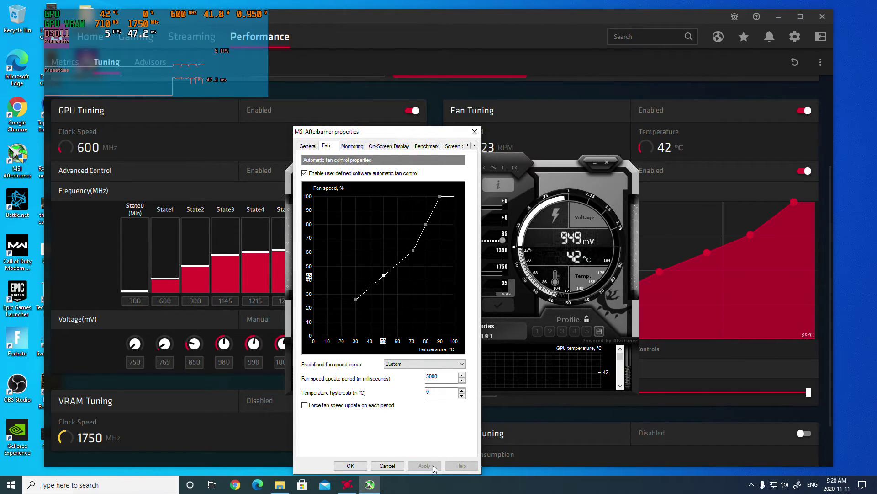
{"action": "left_click", "coordinate": [351, 465]}
{"action": "left_click", "coordinate": [598, 95]}
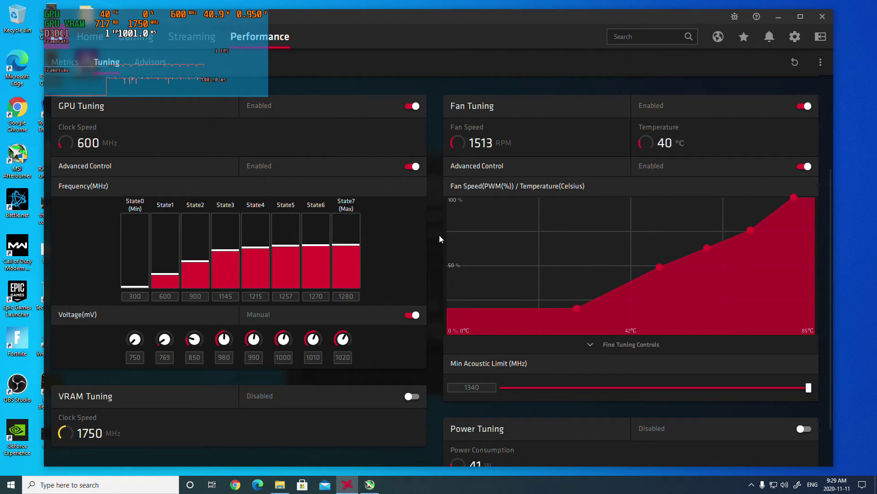
{"action": "scroll", "coordinate": [440, 235], "scroll_direction": "up", "scroll_amount": 1}
{"action": "scroll", "coordinate": [440, 235], "scroll_direction": "down", "scroll_amount": 1}
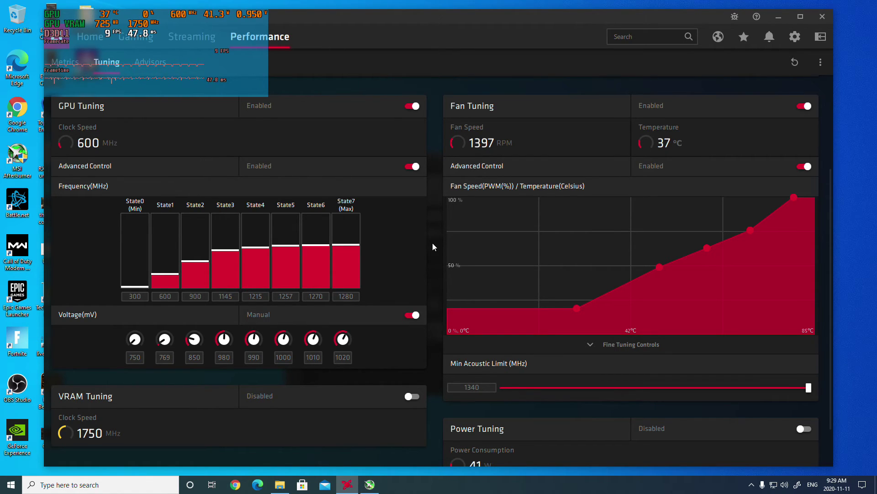
Set the State7, State6 and State5 voltages to 1060, 1050 and 1040 mV
{"action": "left_click", "coordinate": [343, 357]}
{"action": "type", "text": "1060"}
{"action": "key", "text": "Return"}
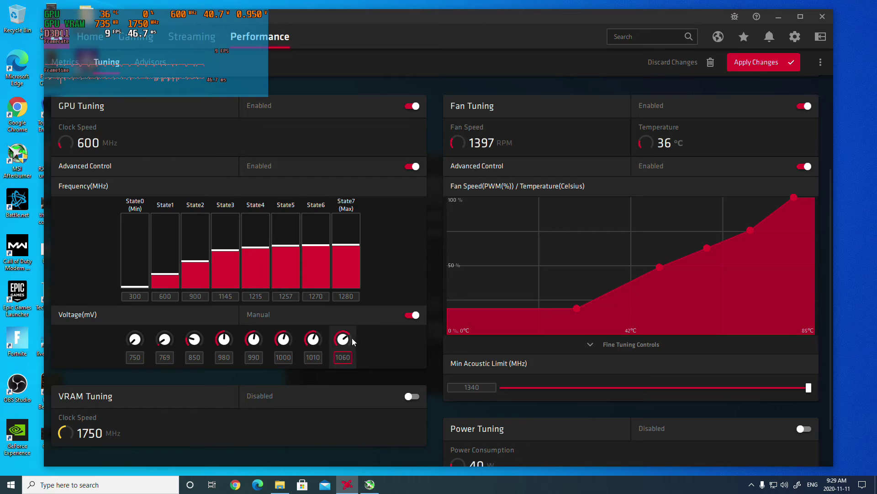
{"action": "left_click", "coordinate": [319, 359]}
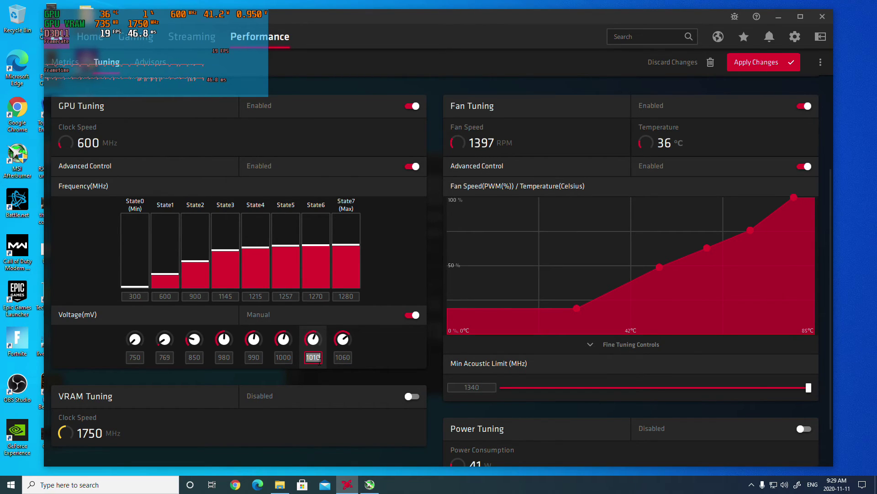
{"action": "type", "text": "1050"}
{"action": "key", "text": "Return"}
{"action": "left_click", "coordinate": [293, 357]}
{"action": "type", "text": "1040"}
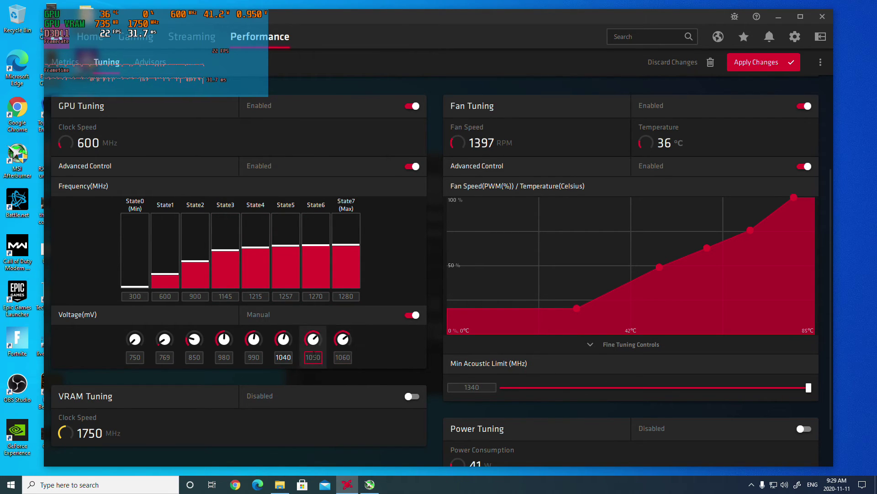
{"action": "key", "text": "Return"}
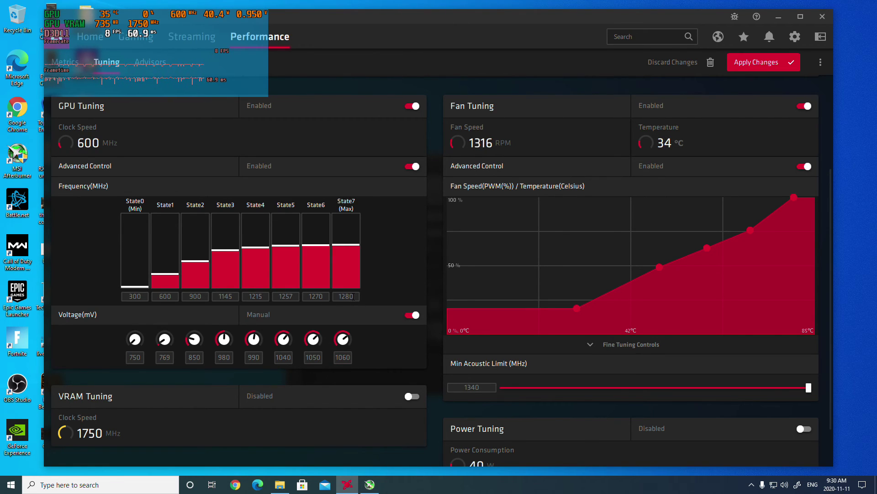
{"action": "left_click", "coordinate": [353, 296]}
{"action": "left_click", "coordinate": [343, 357]}
{"action": "left_click", "coordinate": [385, 360]}
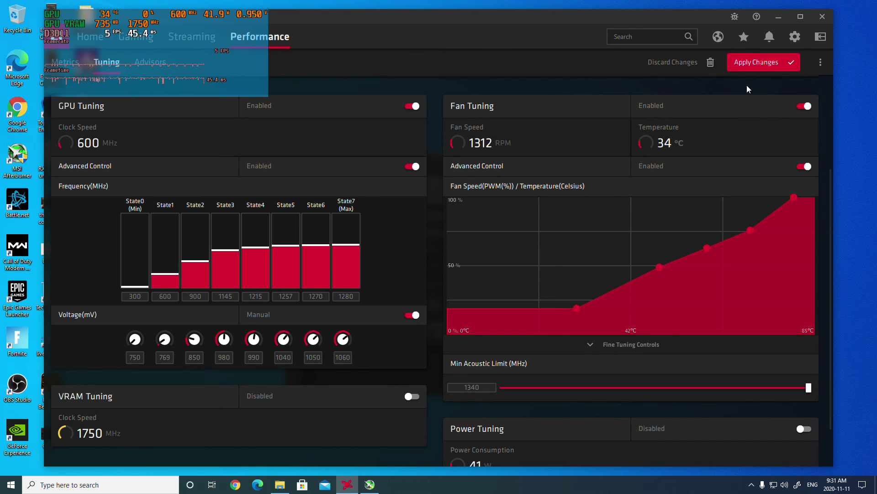
{"action": "scroll", "coordinate": [536, 119], "scroll_direction": "down", "scroll_amount": 1}
{"action": "scroll", "coordinate": [437, 207], "scroll_direction": "up", "scroll_amount": 1}
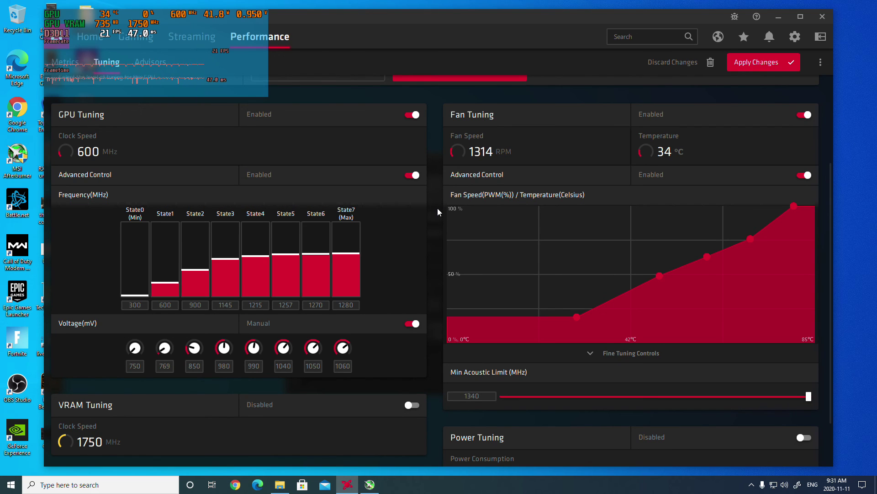
{"action": "scroll", "coordinate": [437, 208], "scroll_direction": "up", "scroll_amount": 2}
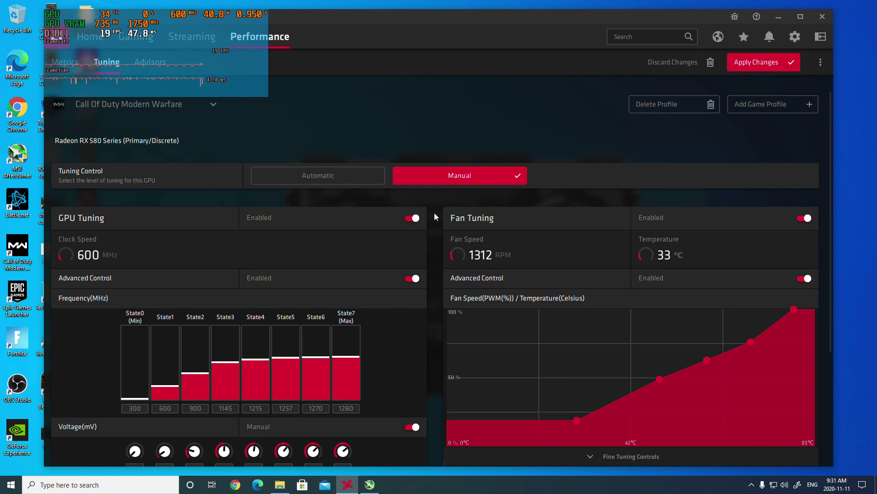
{"action": "scroll", "coordinate": [434, 212], "scroll_direction": "down", "scroll_amount": 3}
{"action": "scroll", "coordinate": [434, 212], "scroll_direction": "up", "scroll_amount": 2}
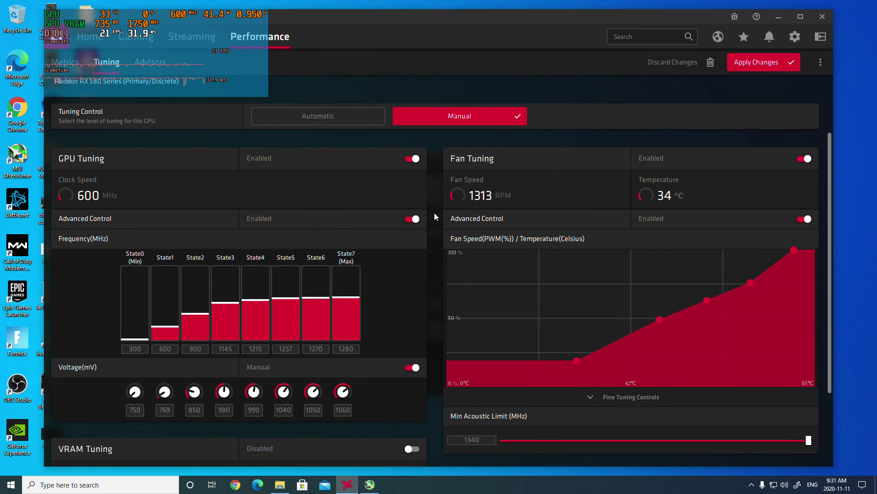